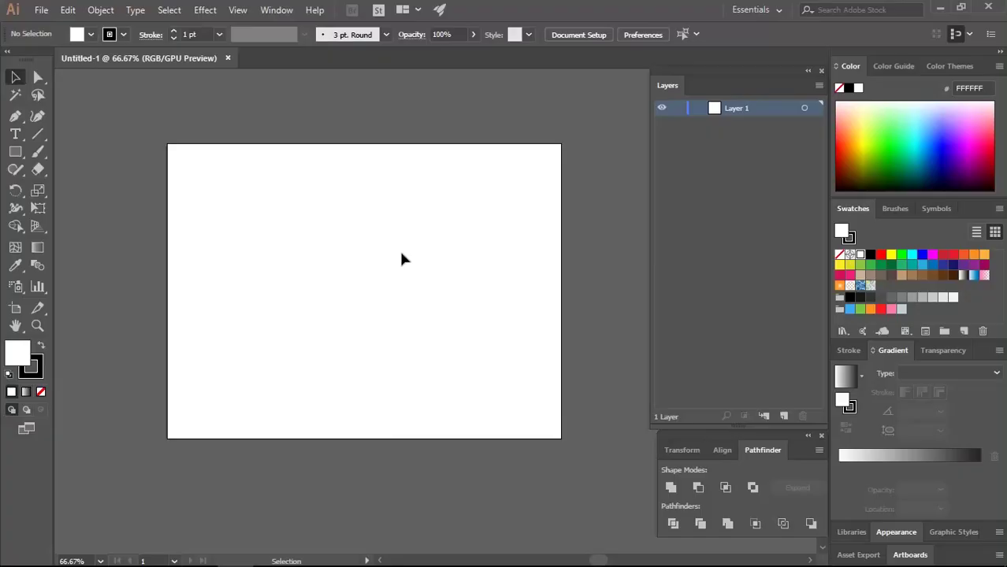
Zoom the blank artboard to 100% and bring up the Rectangle tool's shape flyout
key(ctrl+1)
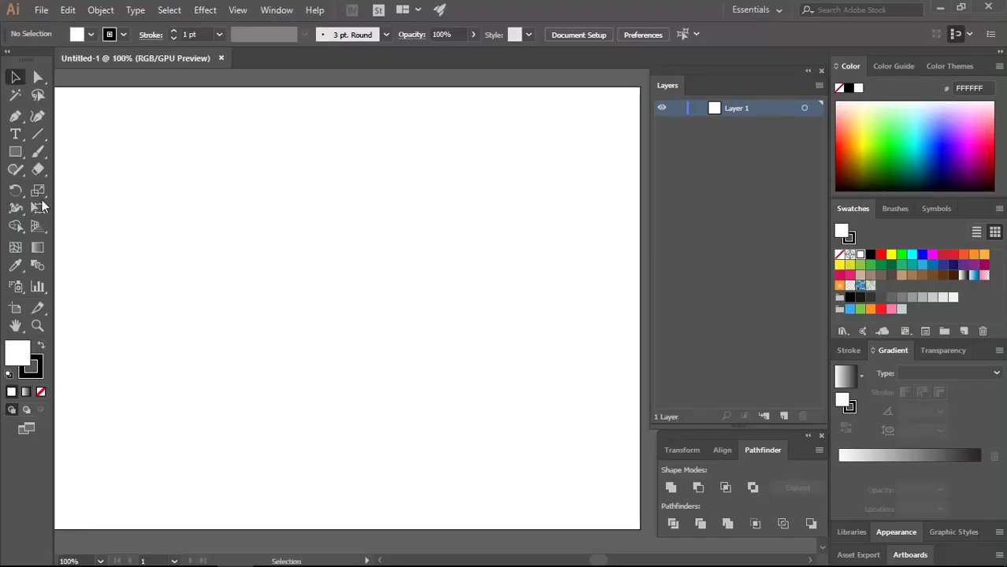
click(16, 152)
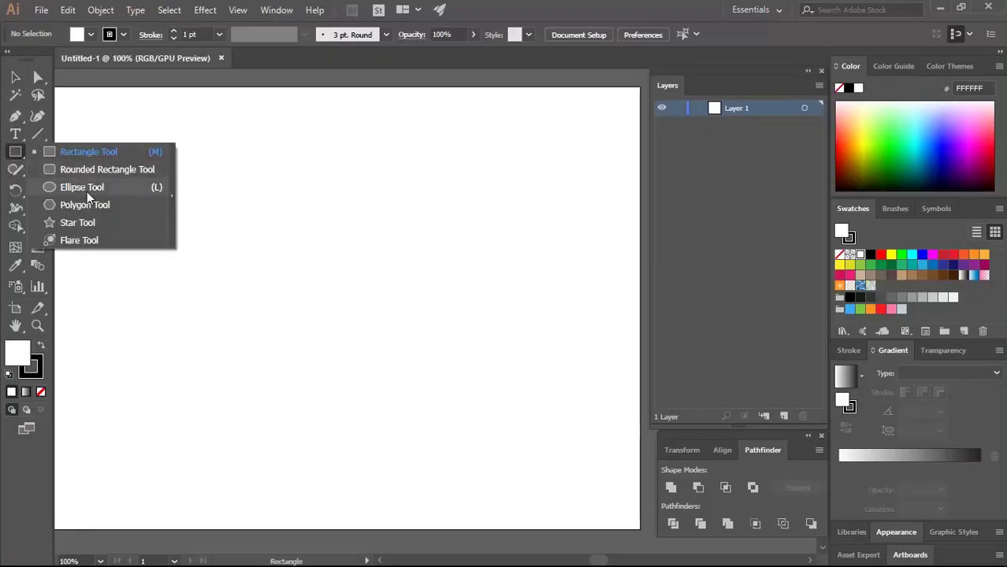
Draw a 346 px circle from the artboard centre and fill it blue #29ABE2
drag(19, 154, 87, 191)
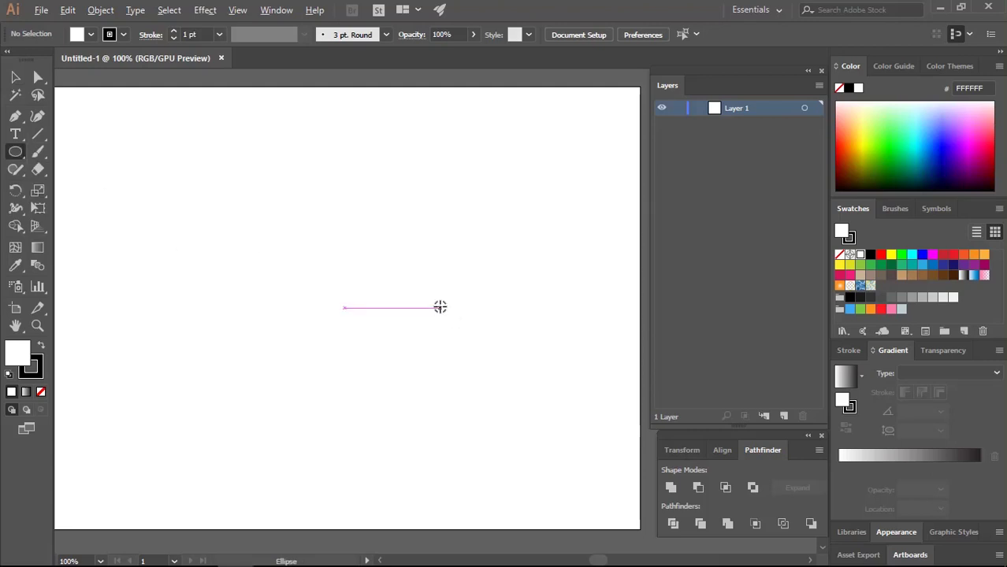
drag(439, 307, 567, 368)
key(v)
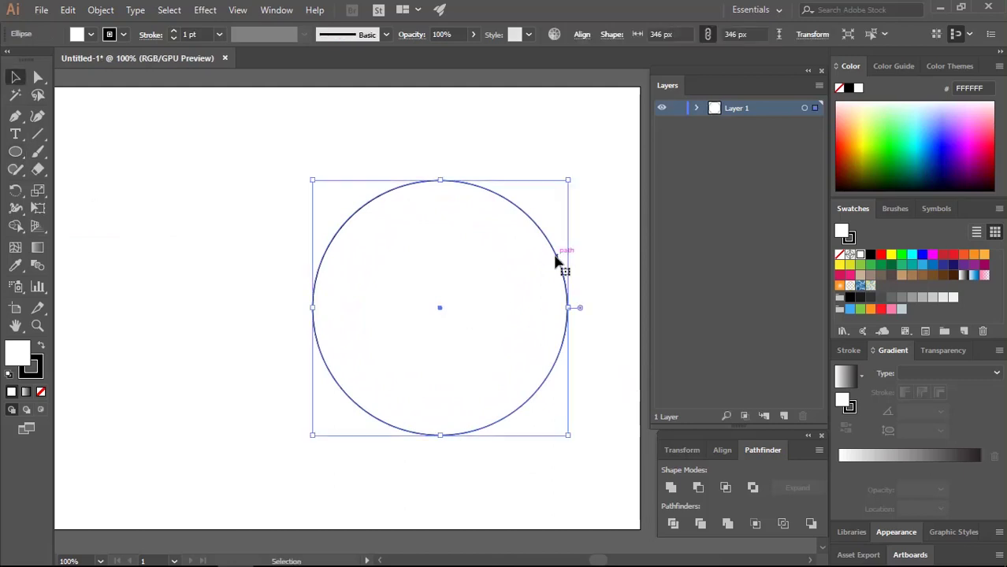
click(922, 265)
click(603, 221)
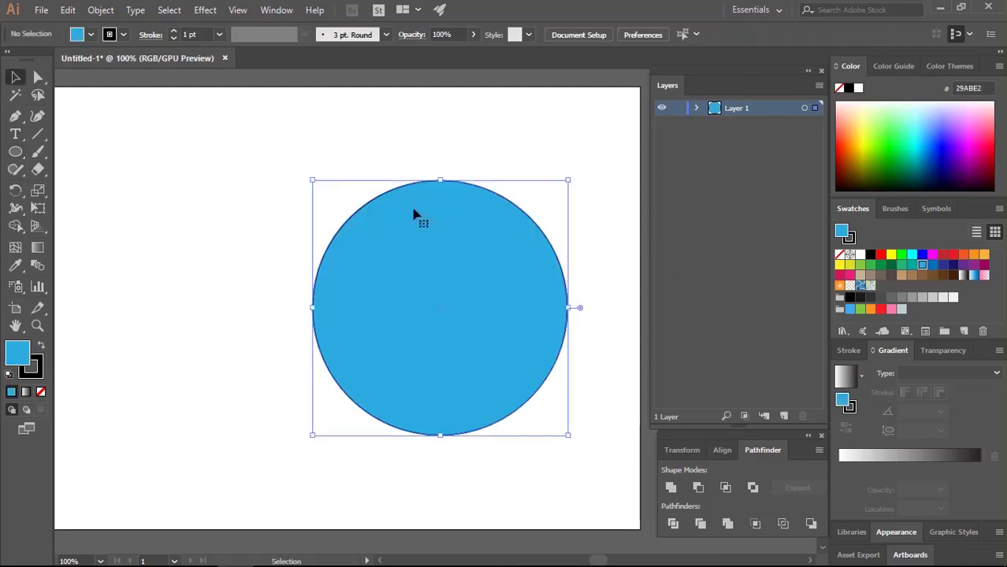
click(416, 218)
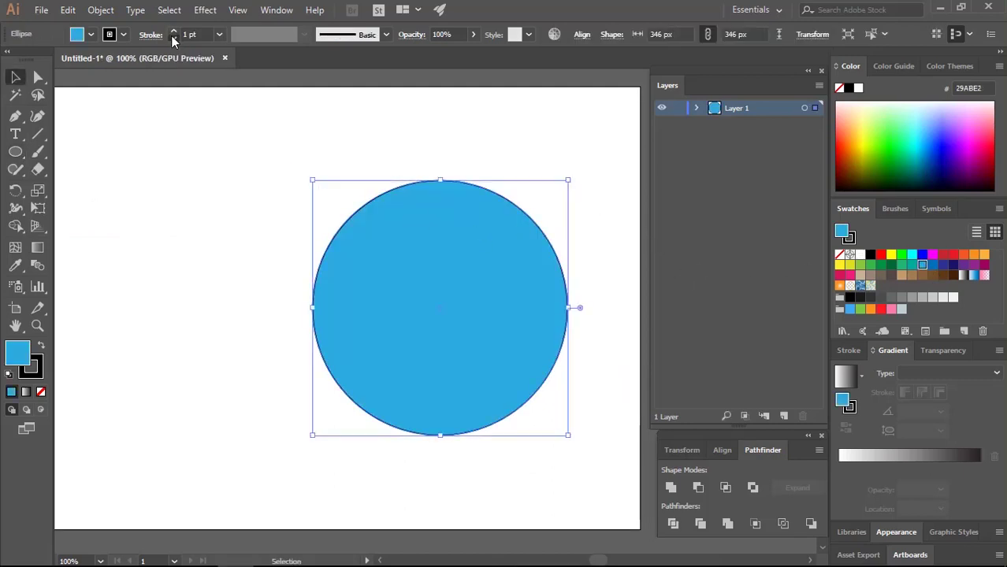
Remove the circle's stroke, divide it along a vertical centre line, and delete the left half
click(180, 171)
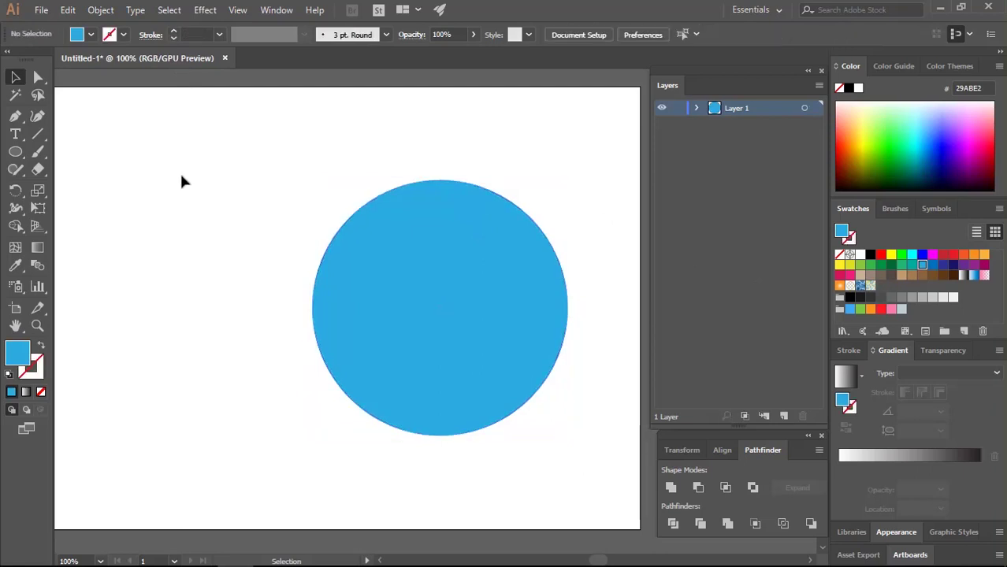
key(backslash)
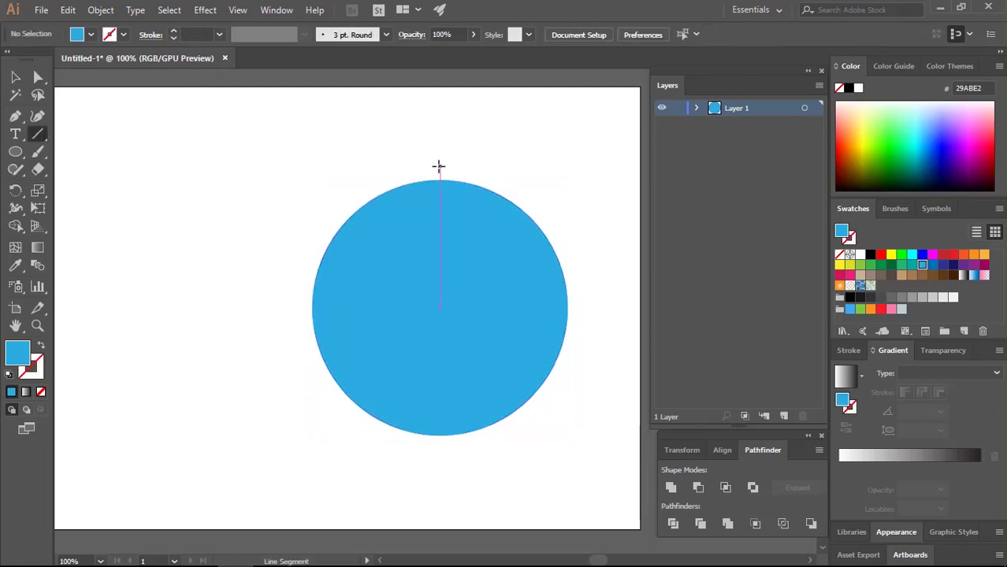
drag(439, 166, 440, 450)
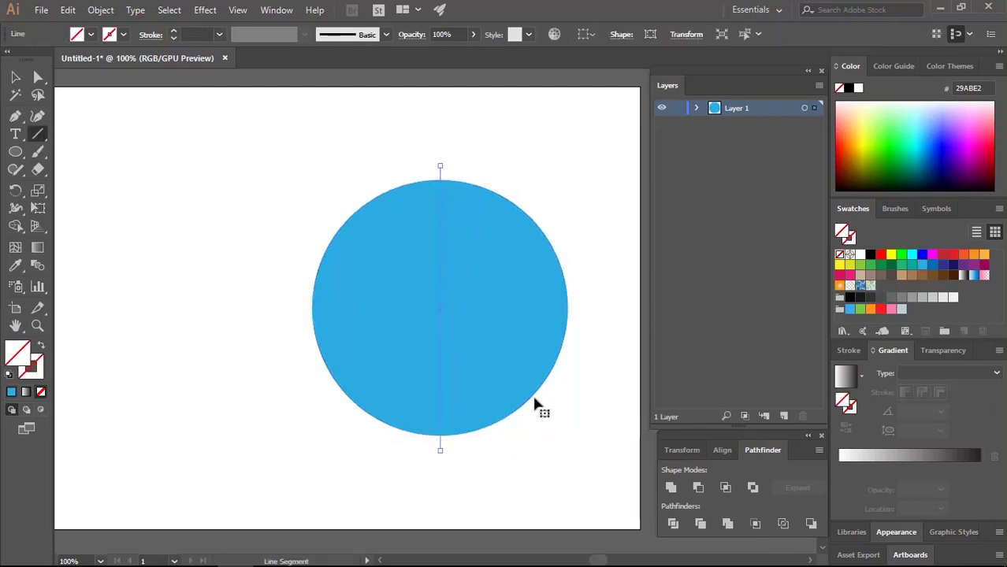
key(v)
key(ctrl+a)
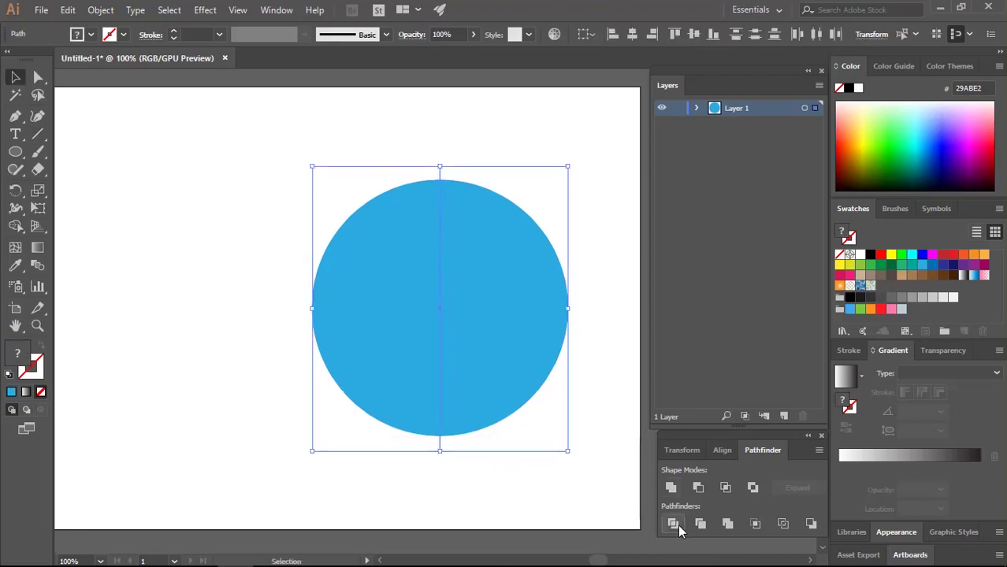
click(677, 525)
click(587, 457)
click(386, 309)
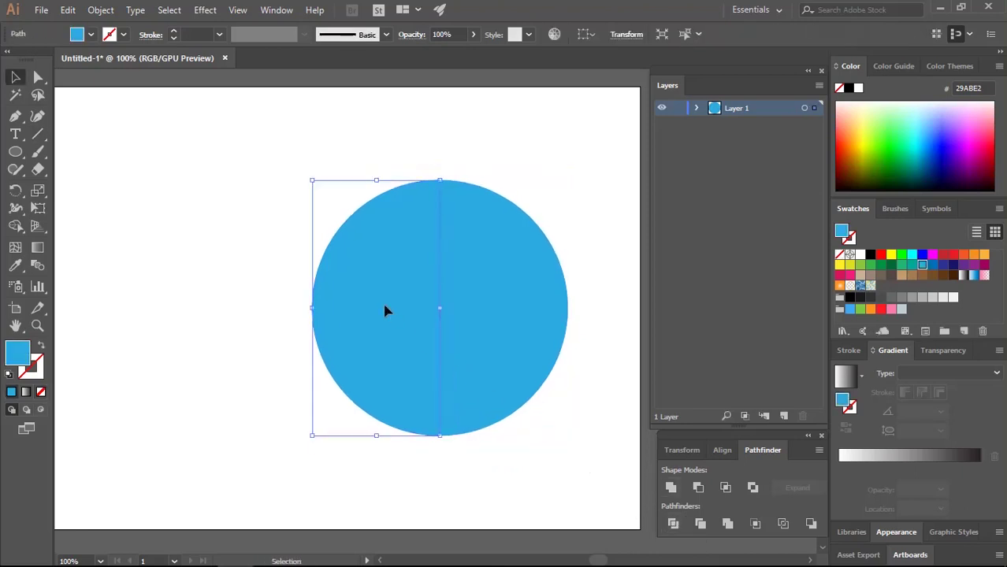
key(Delete)
Divide the half-circle along a horizontal line and delete its top quarter
click(37, 134)
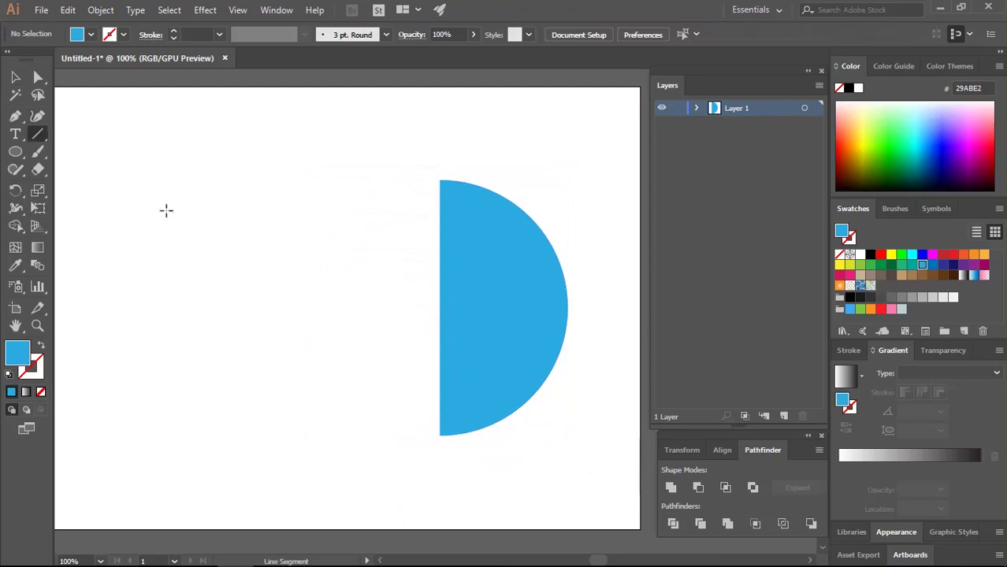
drag(433, 308, 563, 307)
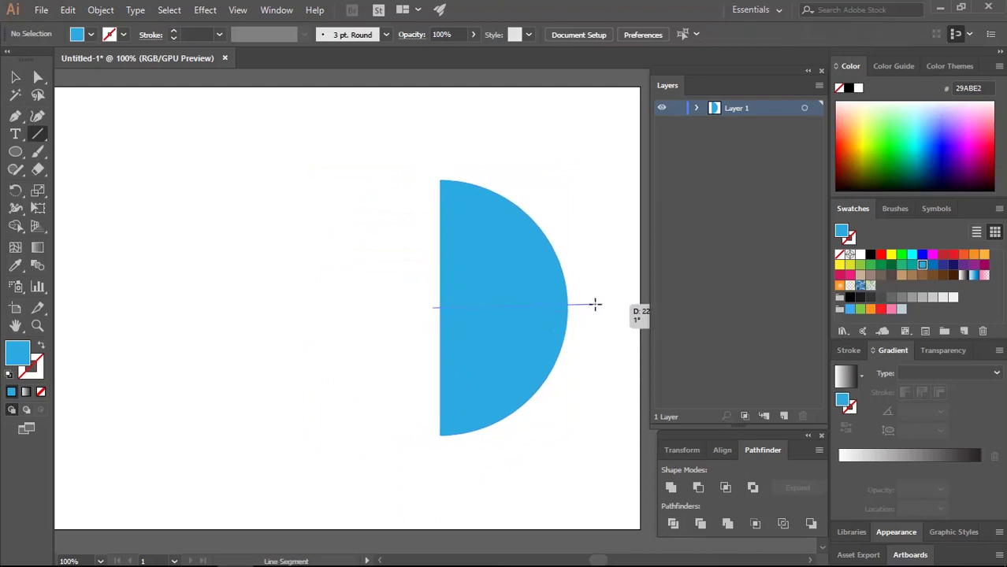
drag(562, 307, 593, 308)
key(v)
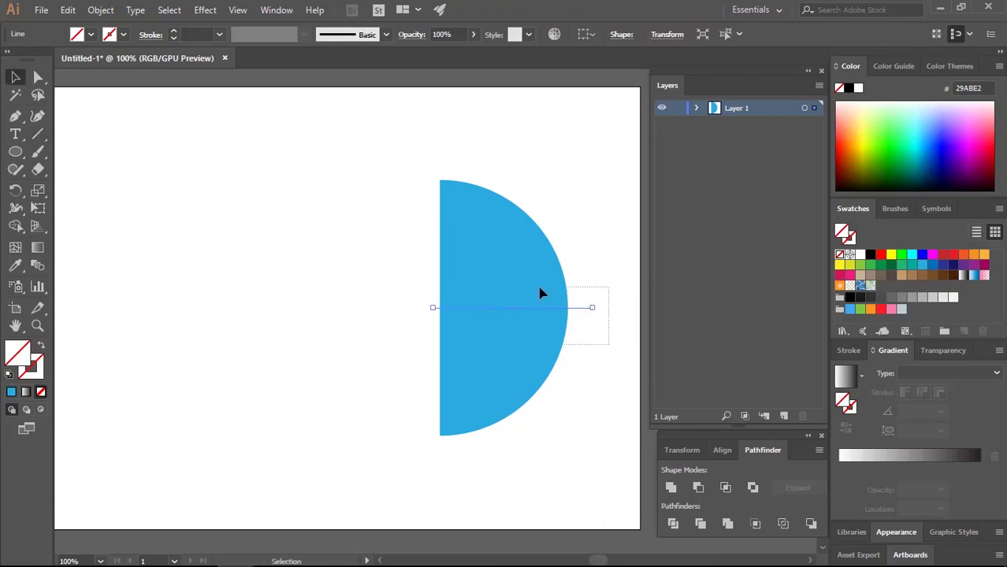
shift+click(540, 290)
click(674, 522)
click(594, 387)
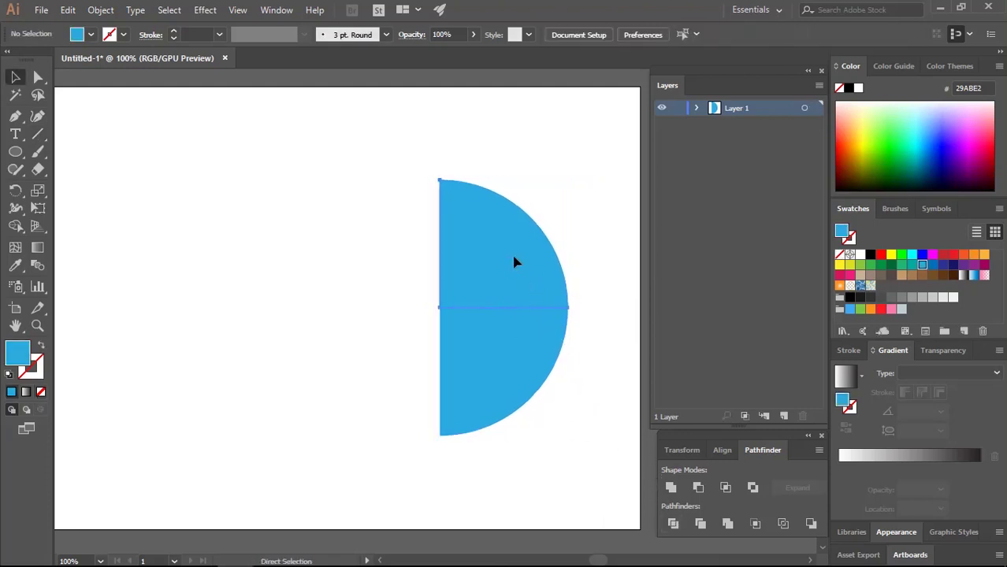
click(514, 261)
key(Delete)
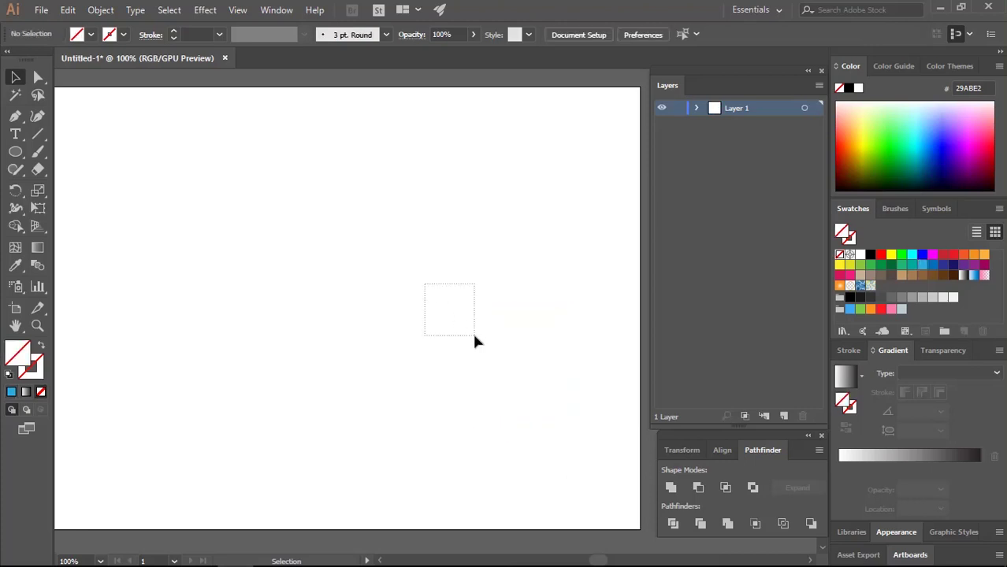
Select the invisible quarter-circle and give it a 3 pt stroke
drag(474, 337, 475, 337)
click(221, 34)
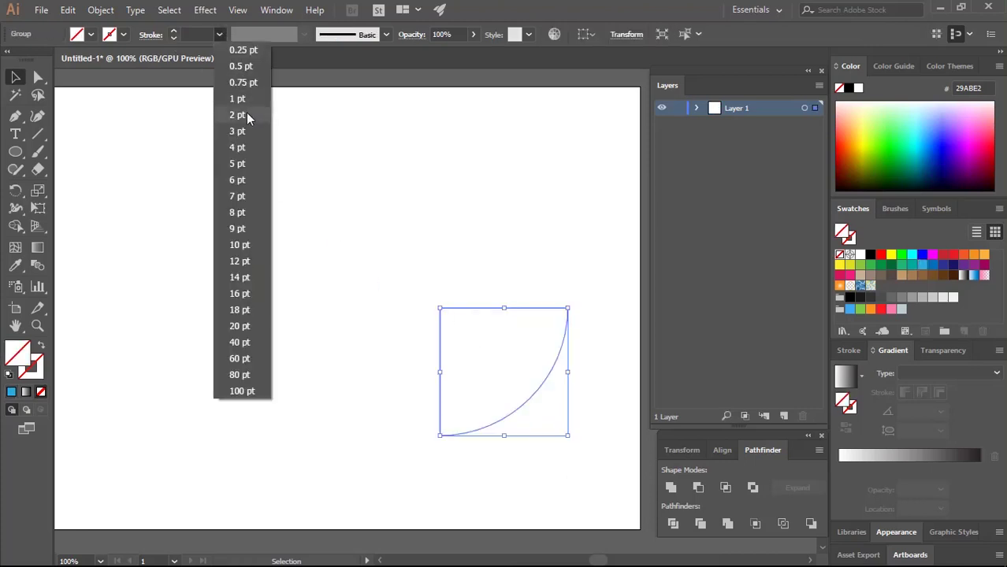
click(237, 116)
click(220, 35)
click(236, 132)
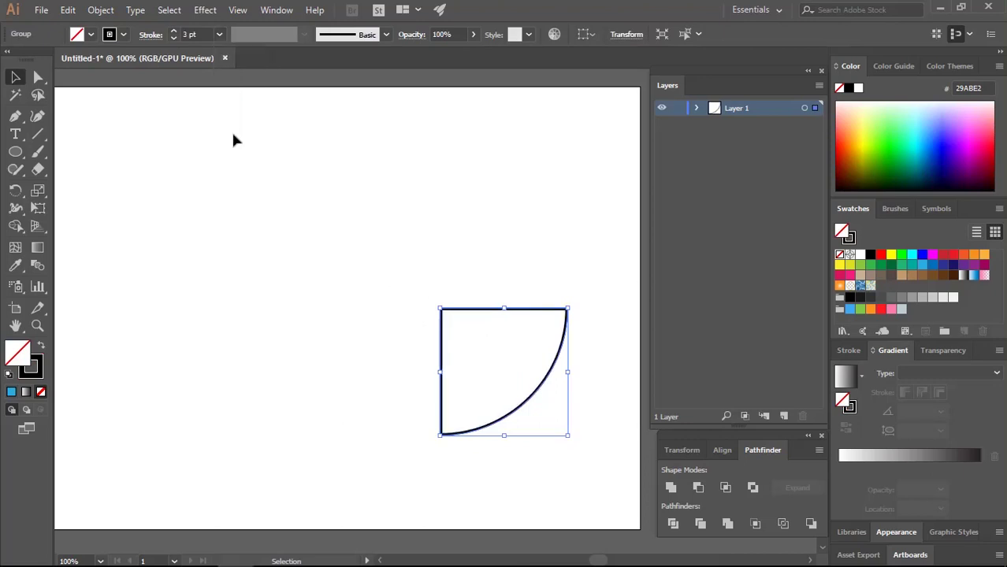
Apply the 10 pt Round brush to the quarter-circle and set its weight to 0.75 pt
click(386, 34)
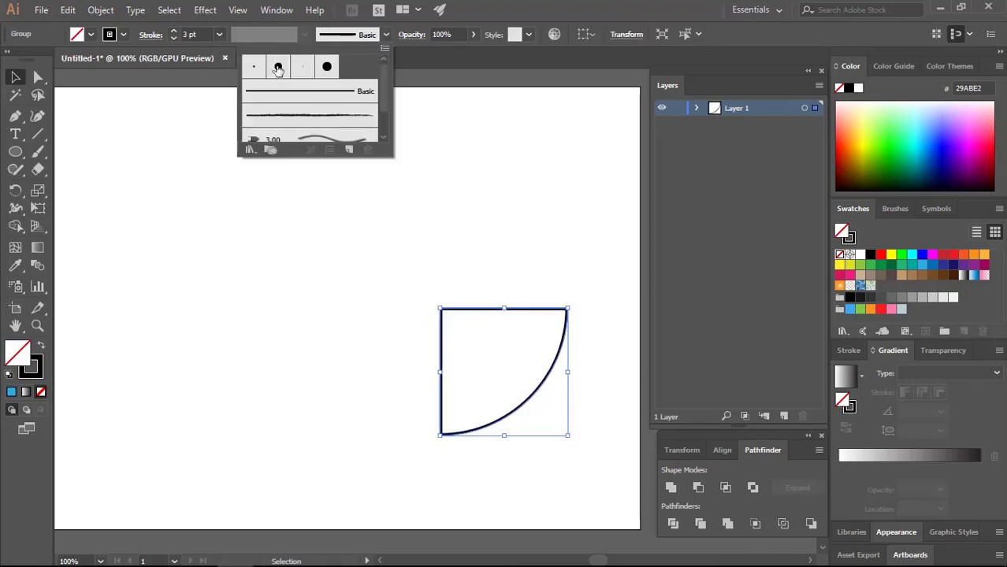
click(278, 67)
click(279, 238)
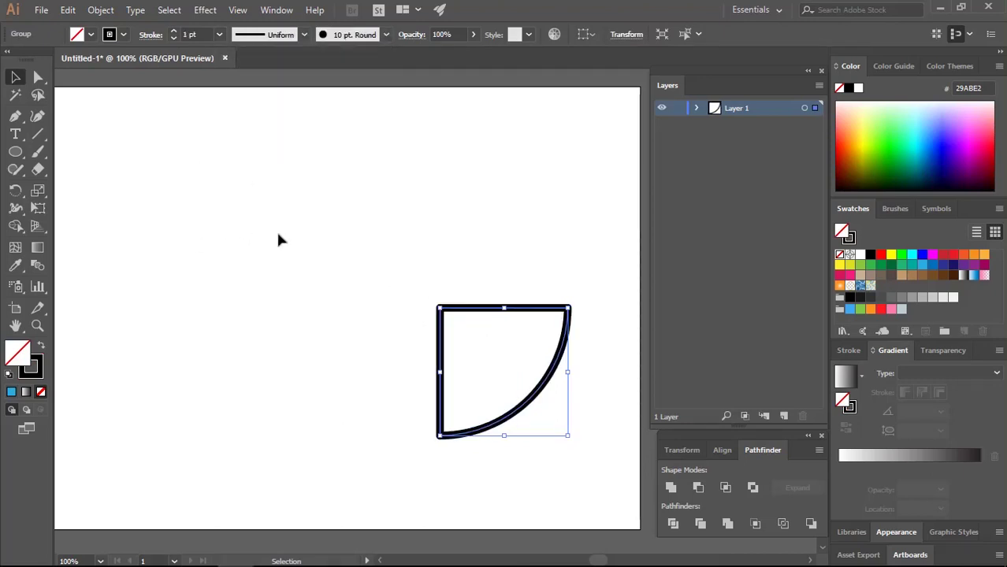
click(418, 306)
click(452, 309)
click(174, 38)
click(298, 274)
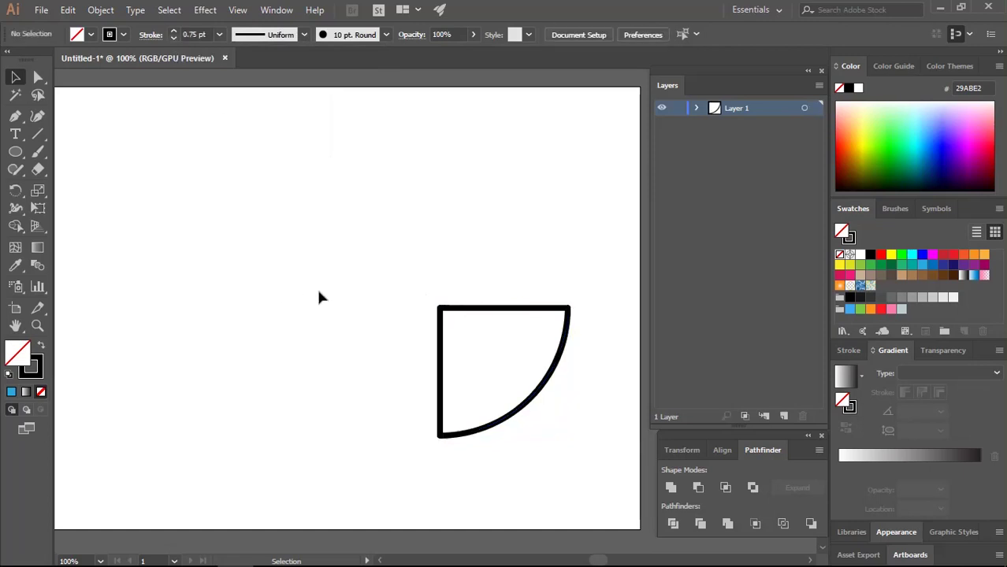
drag(306, 260, 307, 253)
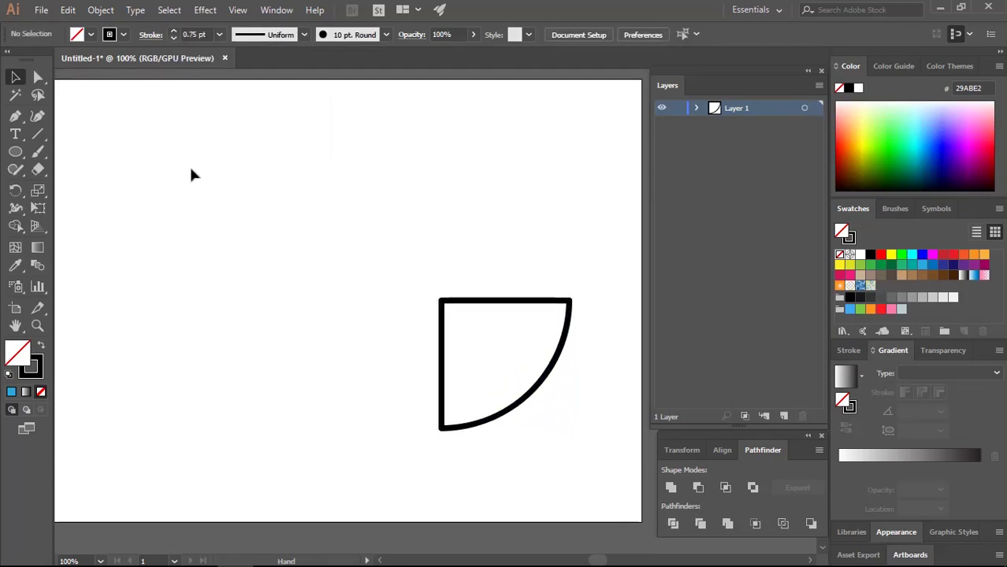
Make a reflected copy of the quarter-circle and nudge it to the left
click(473, 304)
right_click(471, 305)
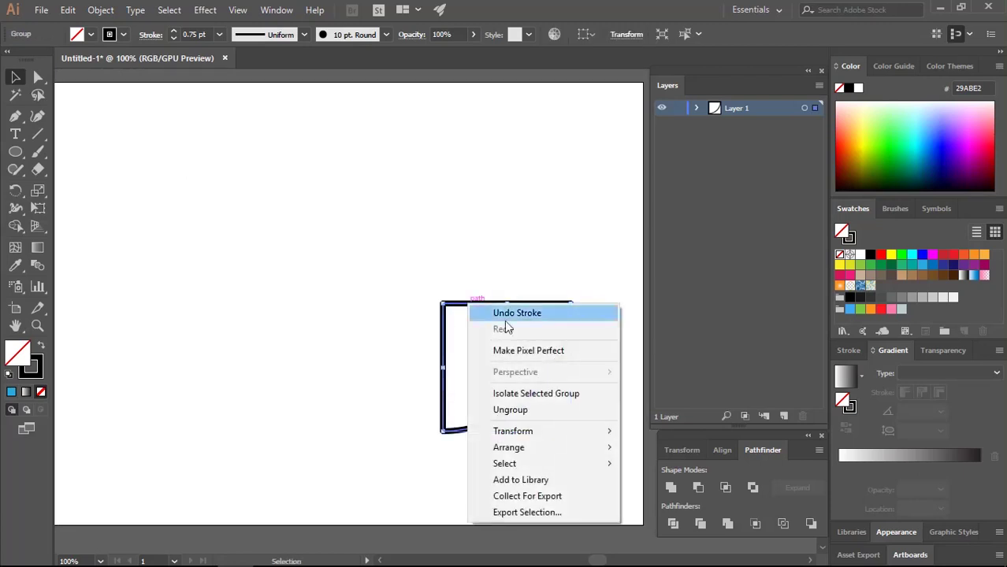
mouse_move(514, 431)
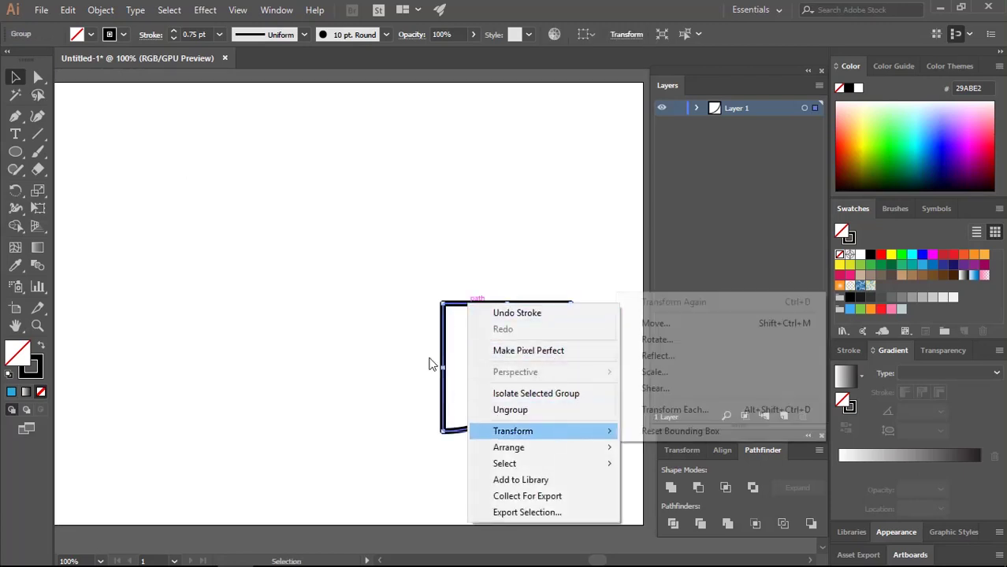
click(657, 355)
drag(463, 164, 666, 123)
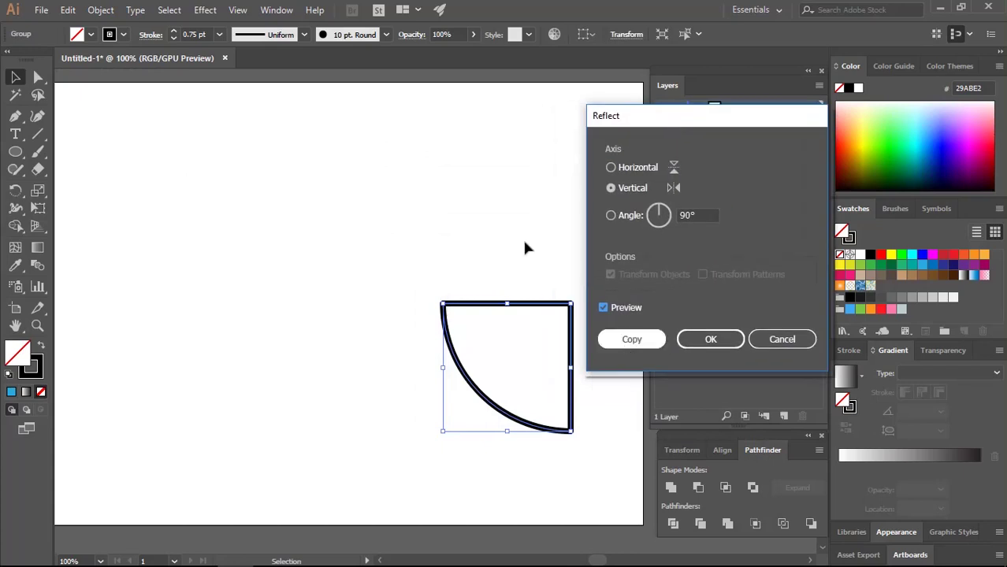
key(alt+c)
key(shift+Left)
key(shift+Left)
key(shift+Left)
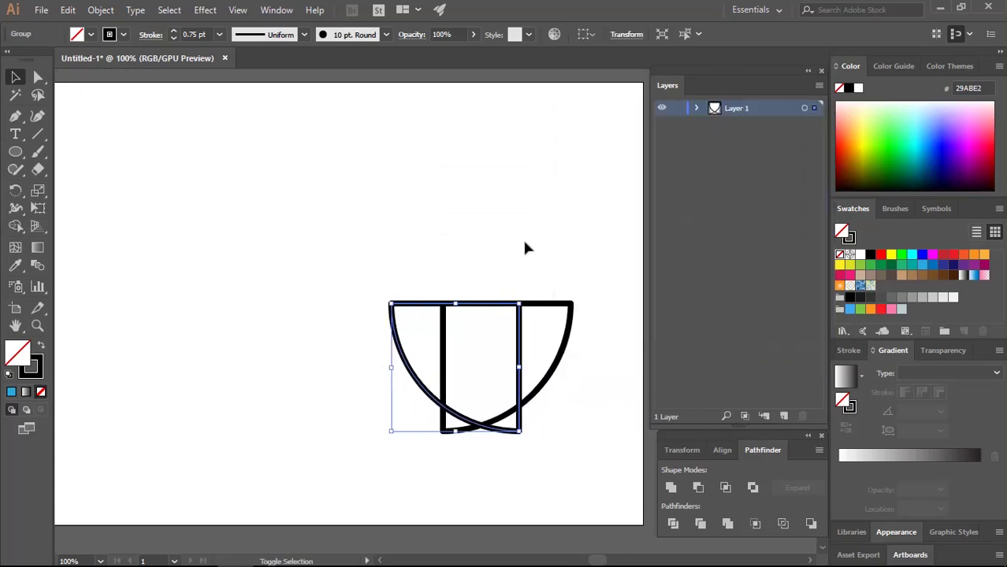
key(shift+Left)
key(shift+Left)
key(shift+Left)
key(shift+Left)
key(shift+Left)
key(shift+Left)
key(shift+Left)
key(shift+Left)
key(shift+Left)
key(shift+Left)
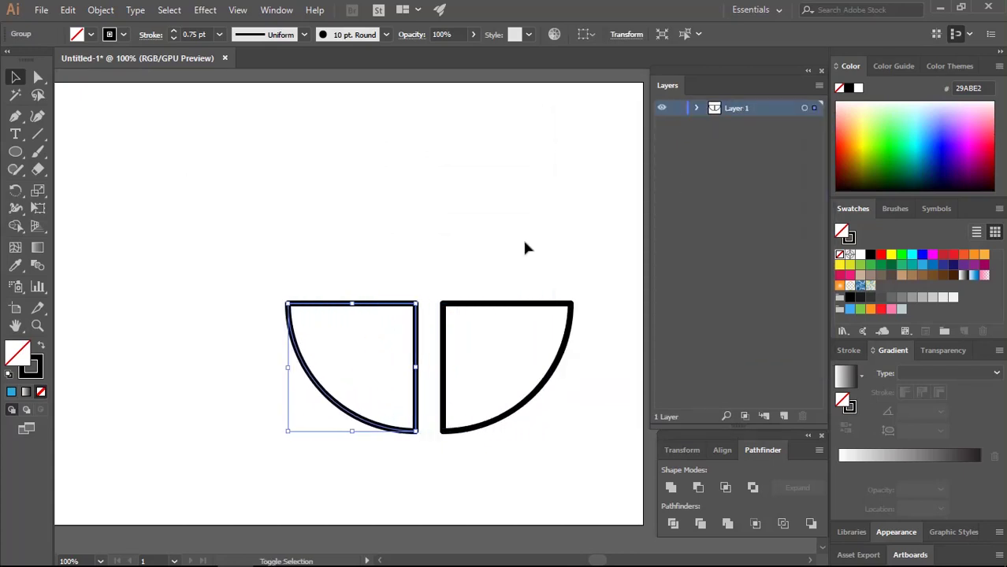
Shrink the left half-bowl piece and move both bowl shapes up the artboard
key(shift+Right)
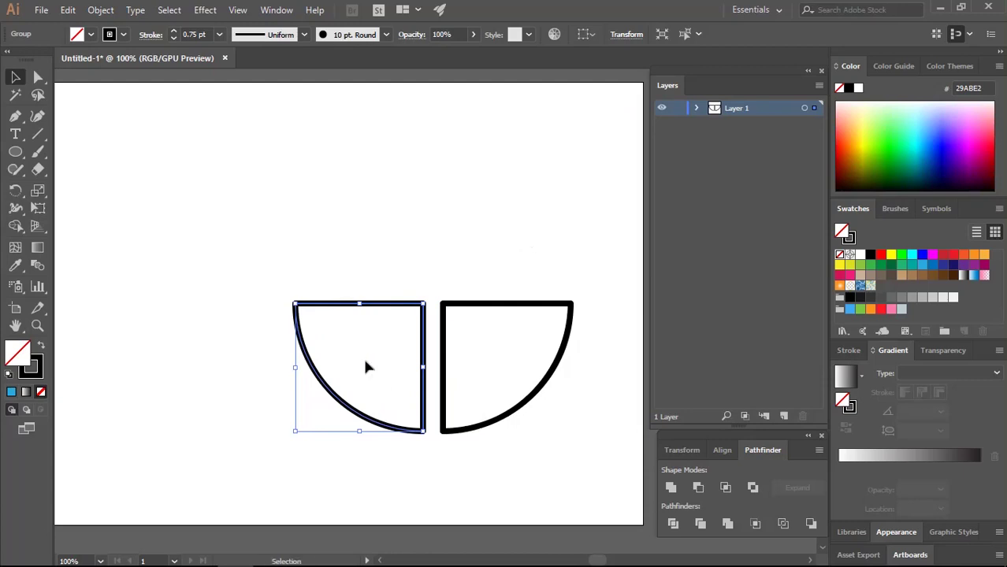
key(ctrl+shift+b)
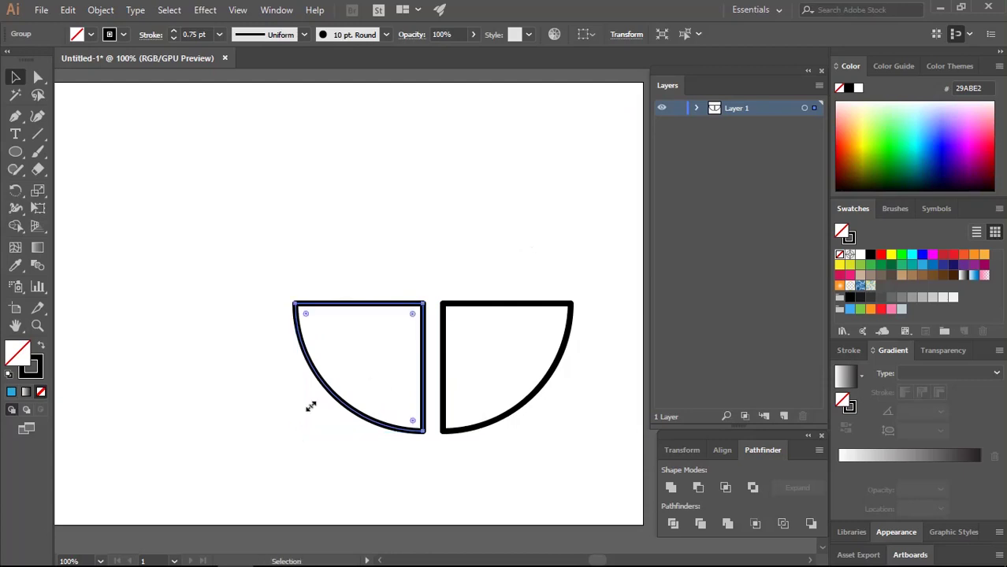
drag(311, 405, 336, 383)
click(345, 421)
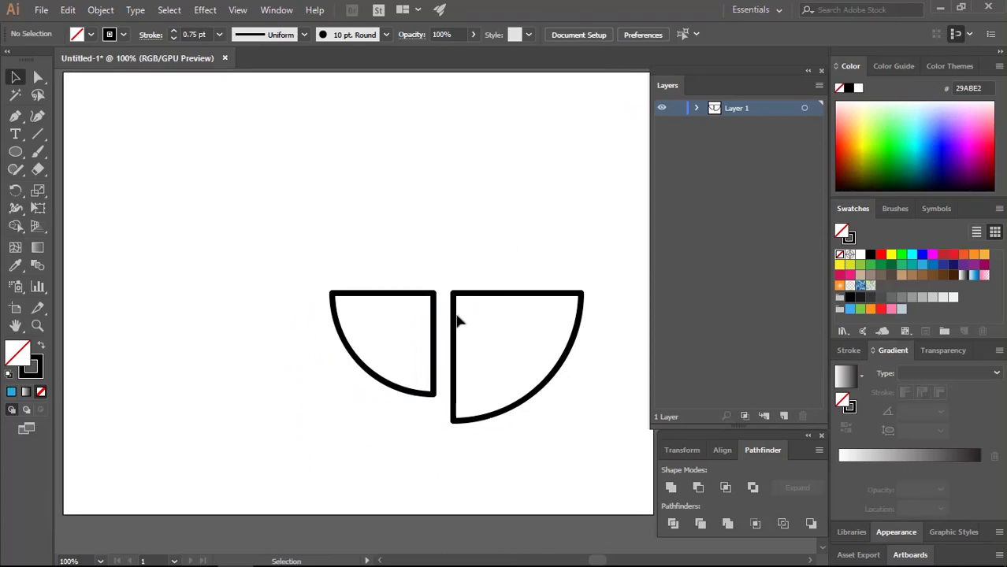
drag(459, 316, 458, 181)
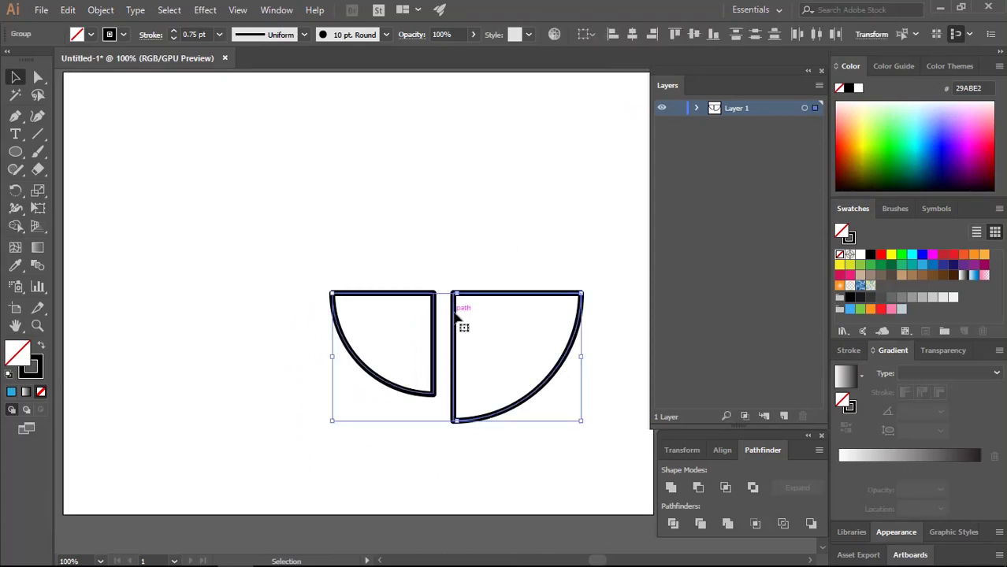
click(451, 166)
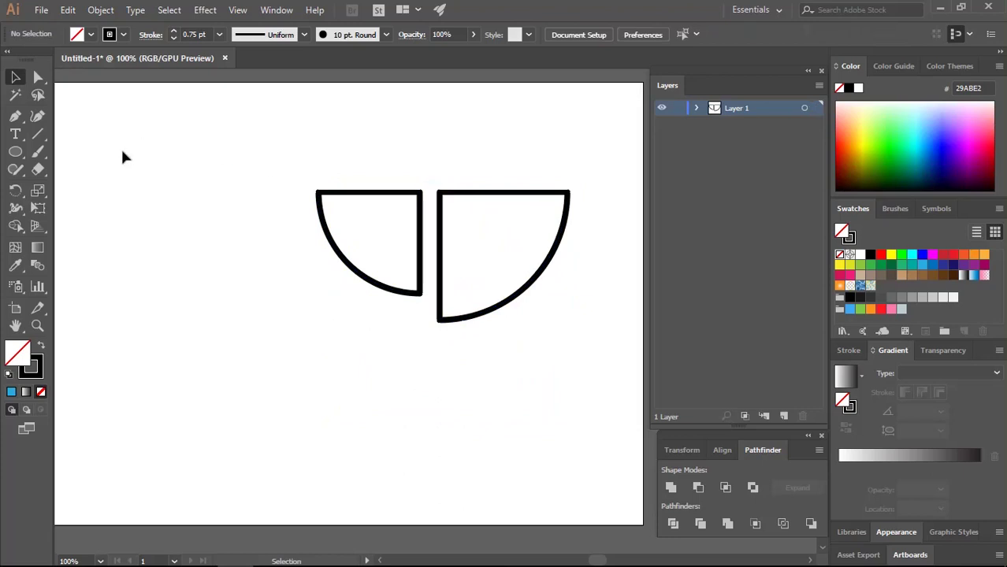
key(p)
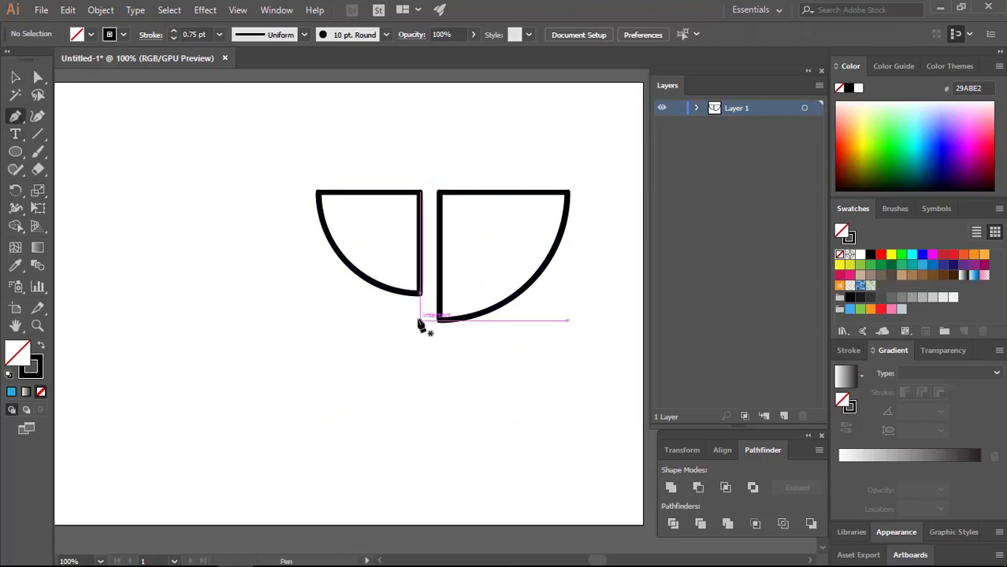
Pen-draw the whale's curved belly and left side up from below the bowls
click(419, 321)
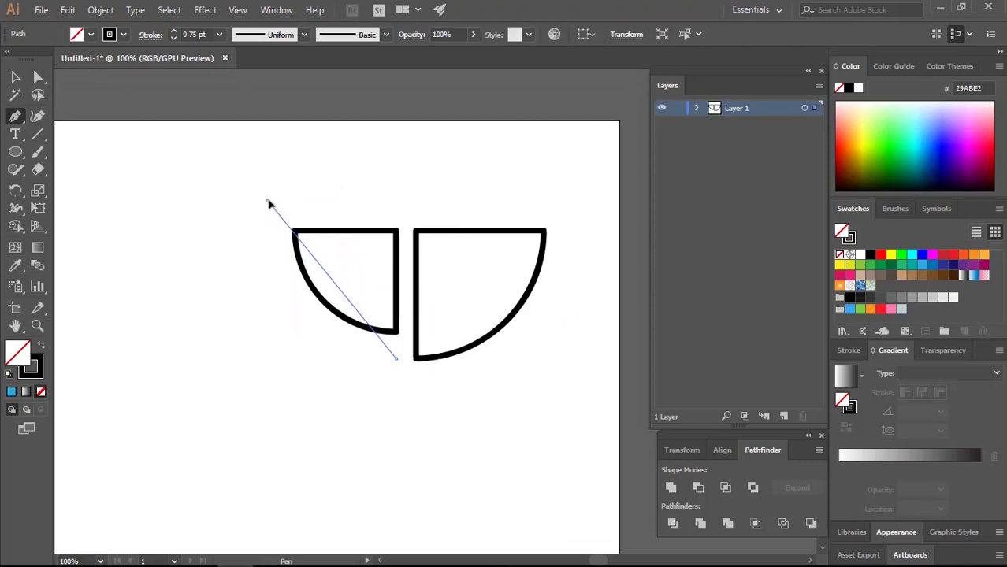
drag(267, 201, 275, 155)
drag(267, 83, 271, 83)
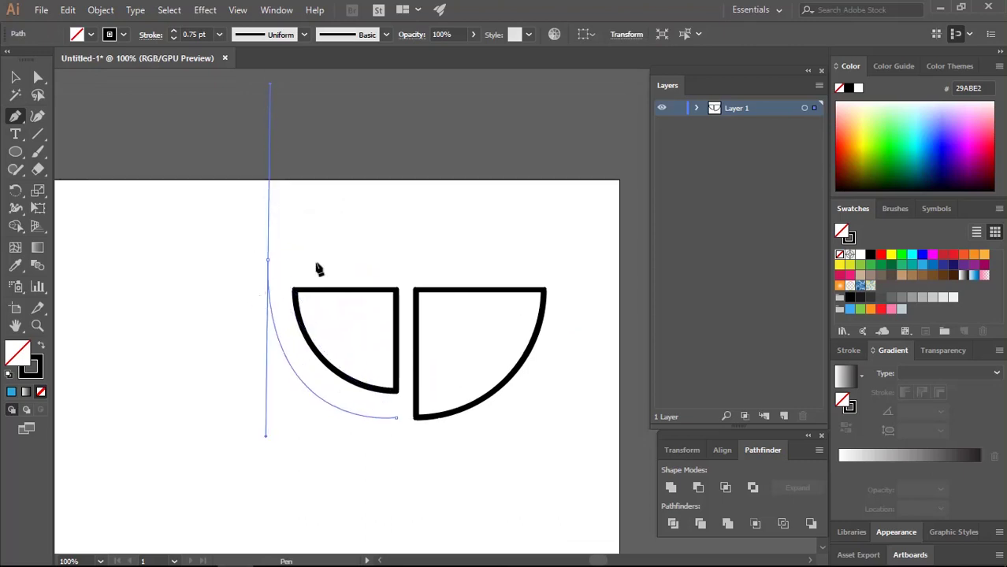
drag(267, 260, 270, 244)
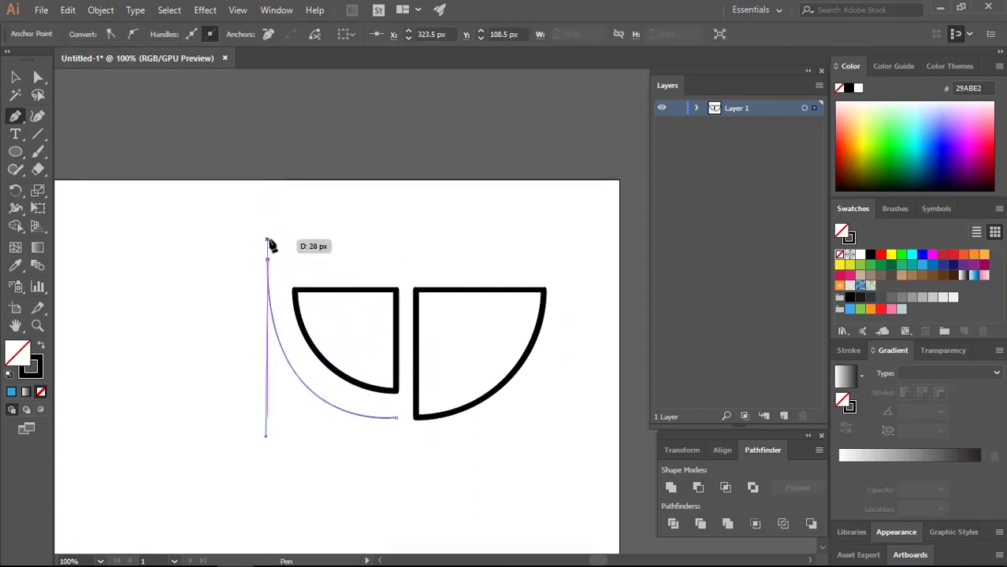
mouse_move(267, 240)
mouse_down()
mouse_move(224, 213)
mouse_move(203, 173)
mouse_up()
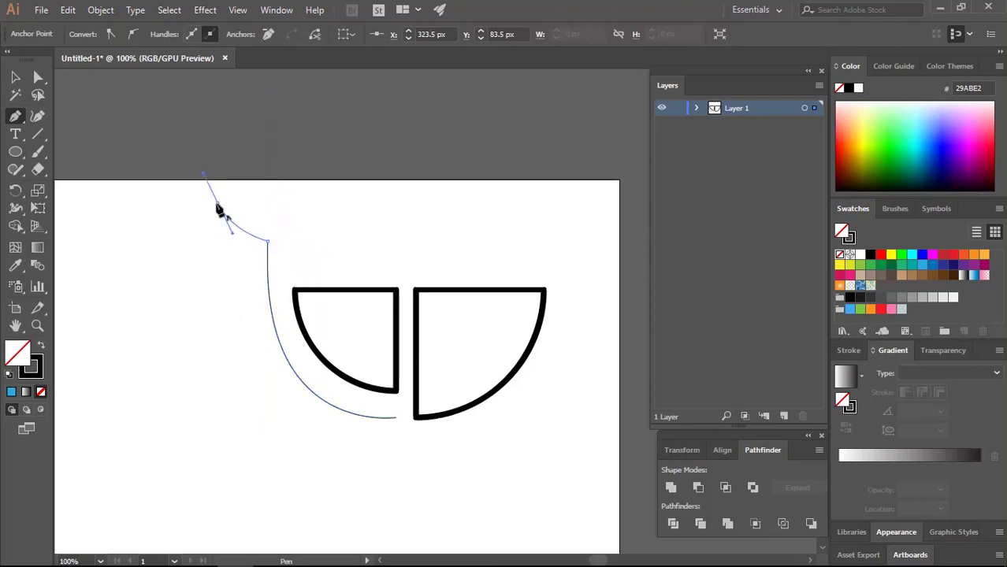
click(217, 204)
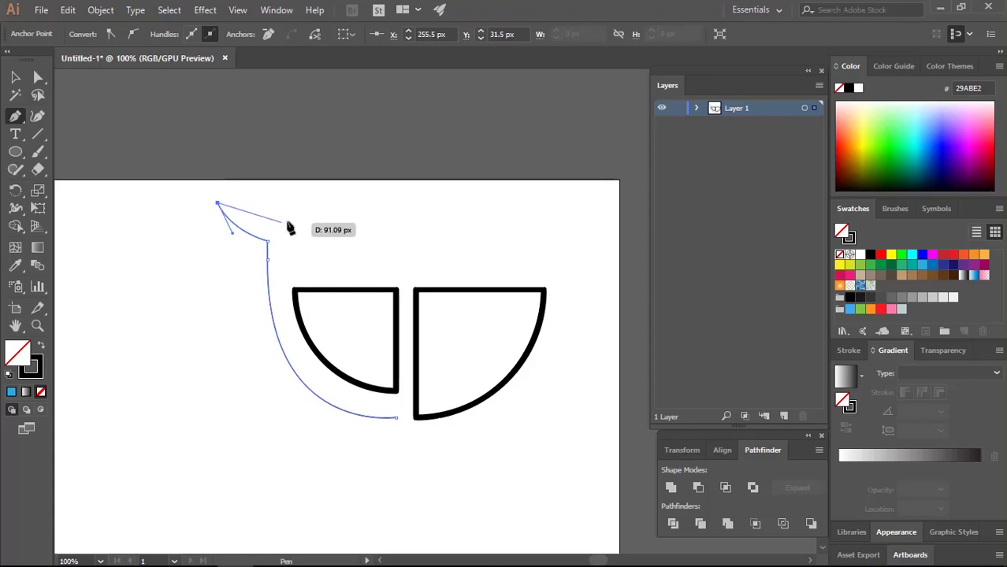
Add the forked tail and a level back line extending to the right
mouse_move(286, 224)
mouse_down()
mouse_move(325, 213)
mouse_move(274, 242)
mouse_up()
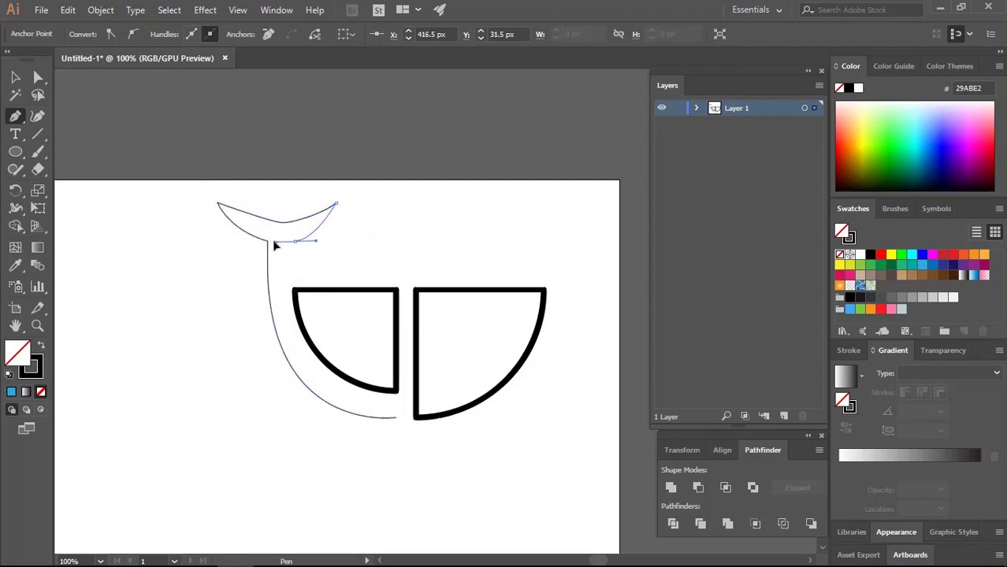
click(295, 242)
drag(296, 243, 310, 285)
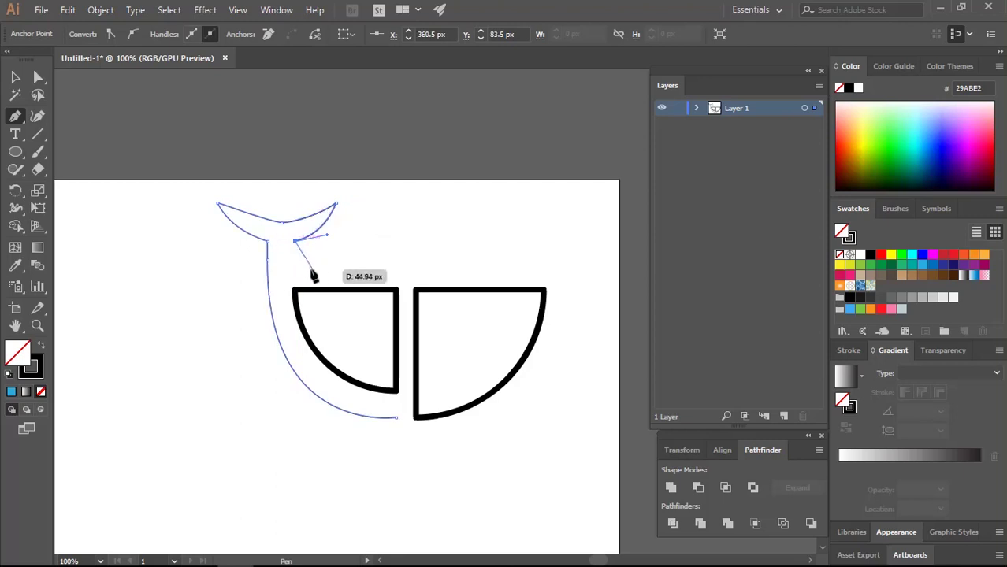
drag(441, 268, 544, 278)
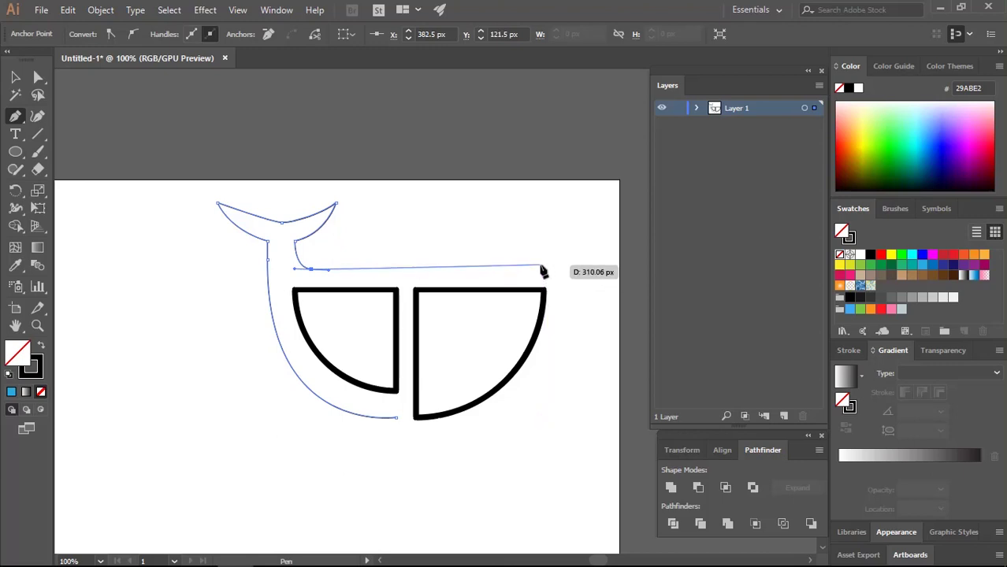
drag(544, 269, 548, 259)
Apply the 10 pt Round brush to the whale outline and lower its weight to 0.75 pt
key(v)
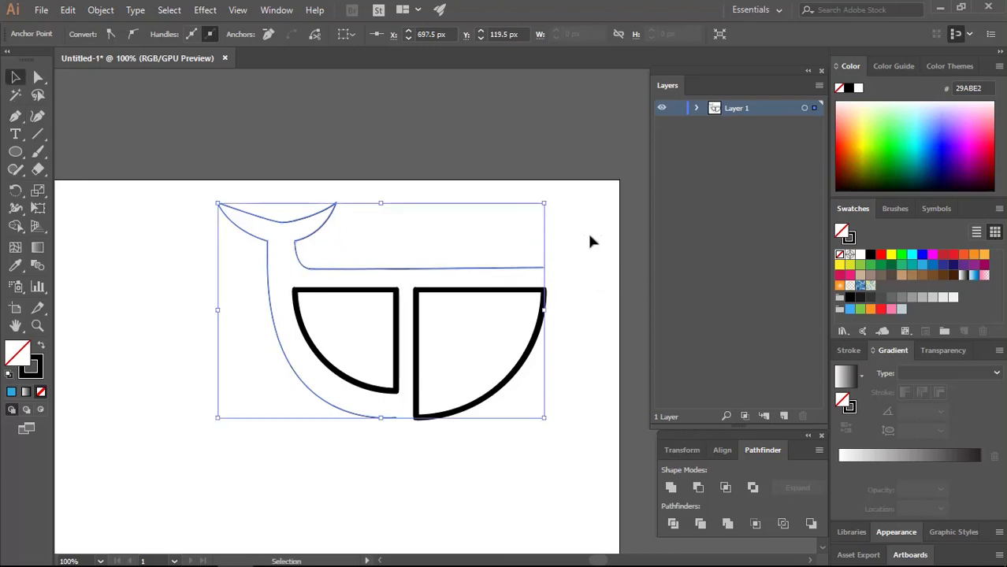
click(591, 241)
click(511, 268)
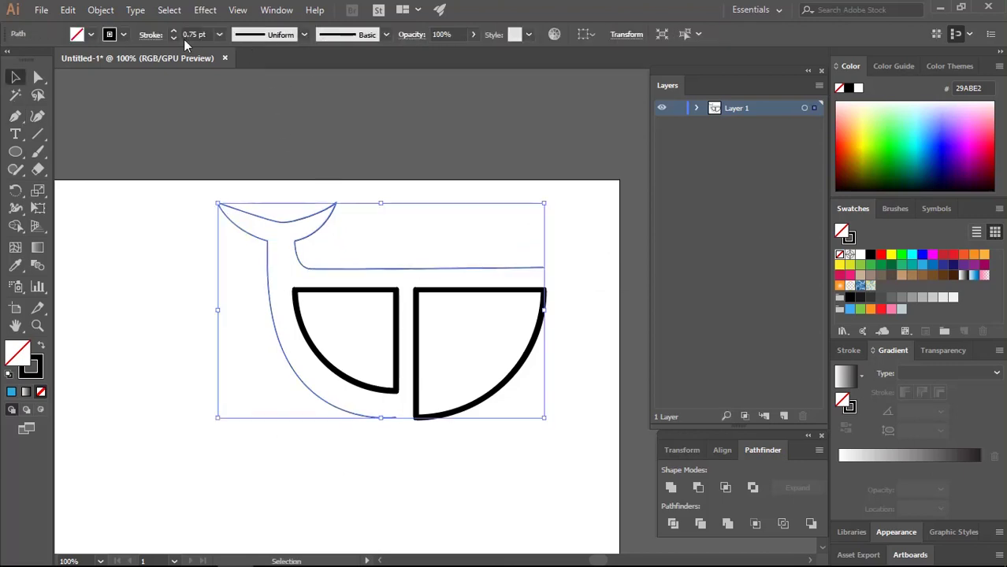
click(282, 68)
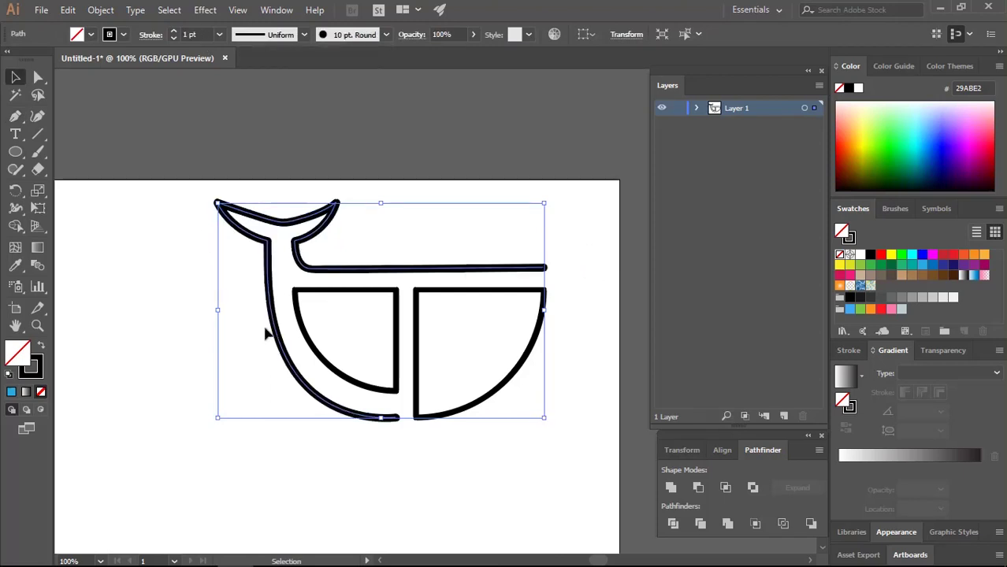
click(168, 321)
drag(207, 314, 187, 343)
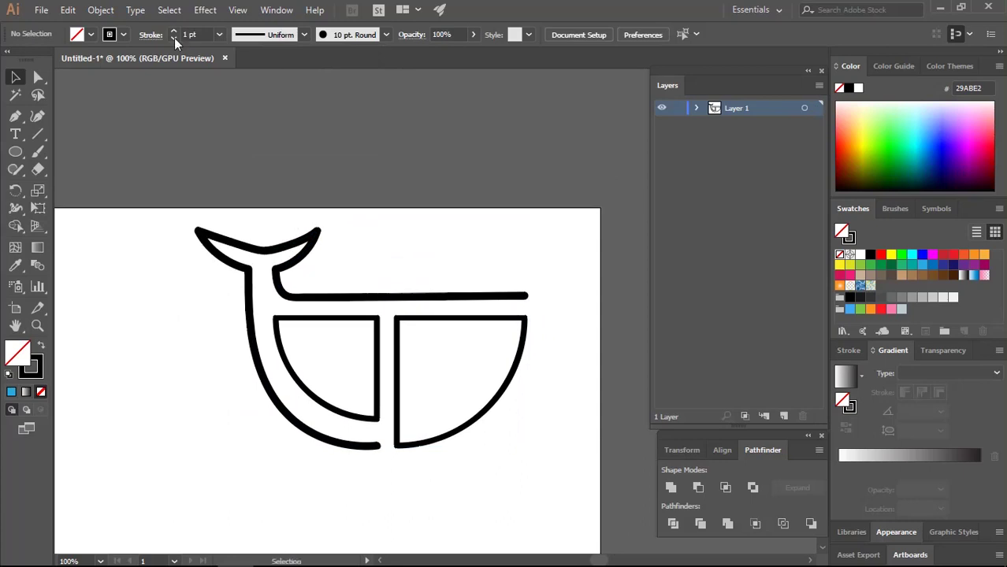
key(ctrl+a)
click(175, 38)
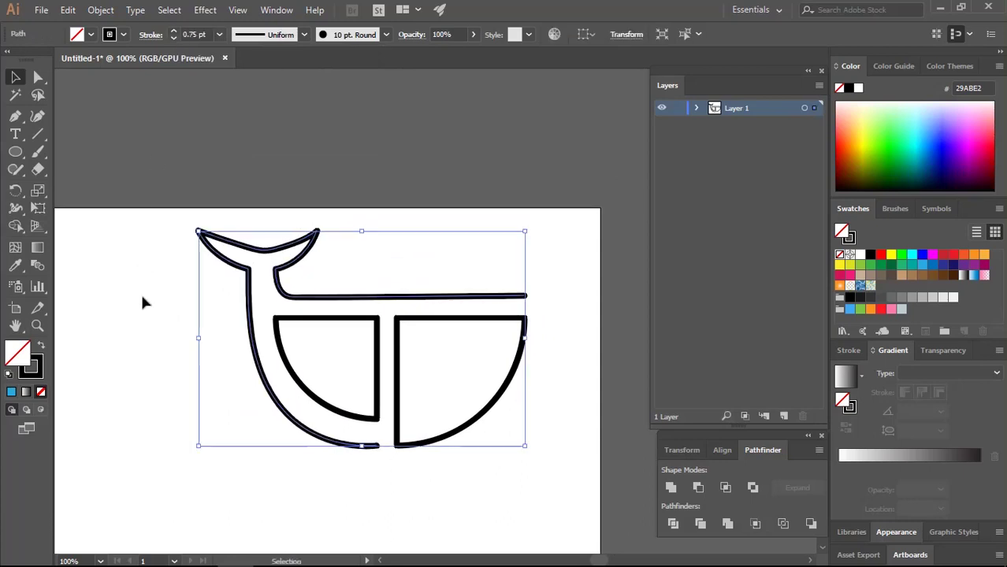
click(140, 292)
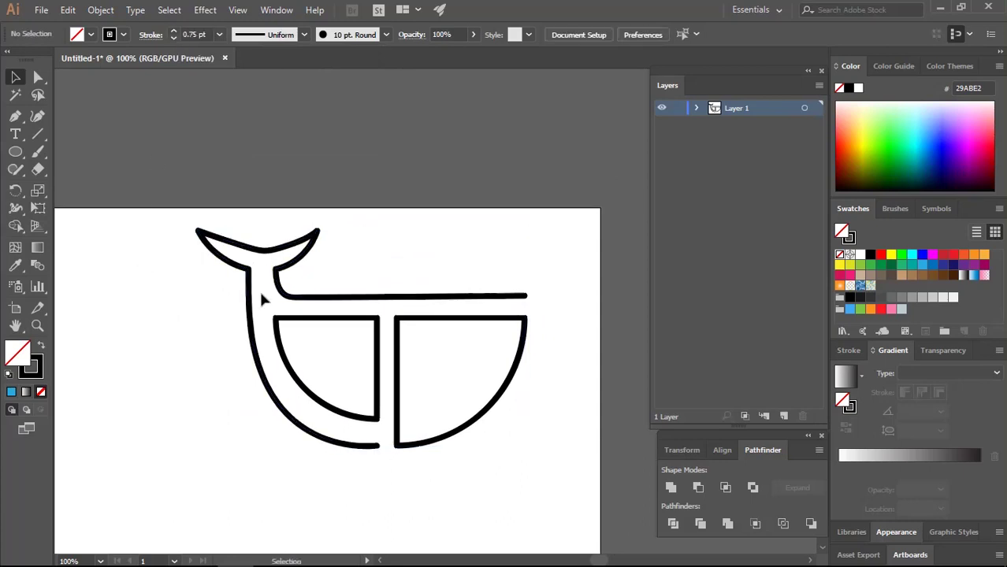
key(ctrl+plus)
click(254, 250)
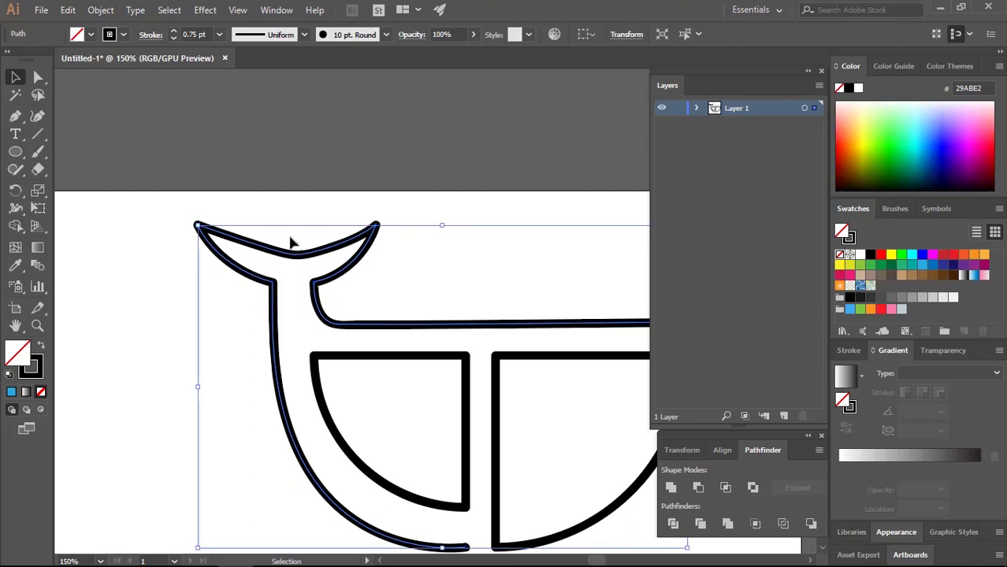
Convert the tail-notch and right tail-tip anchors to sharp corners
click(290, 242)
key(a)
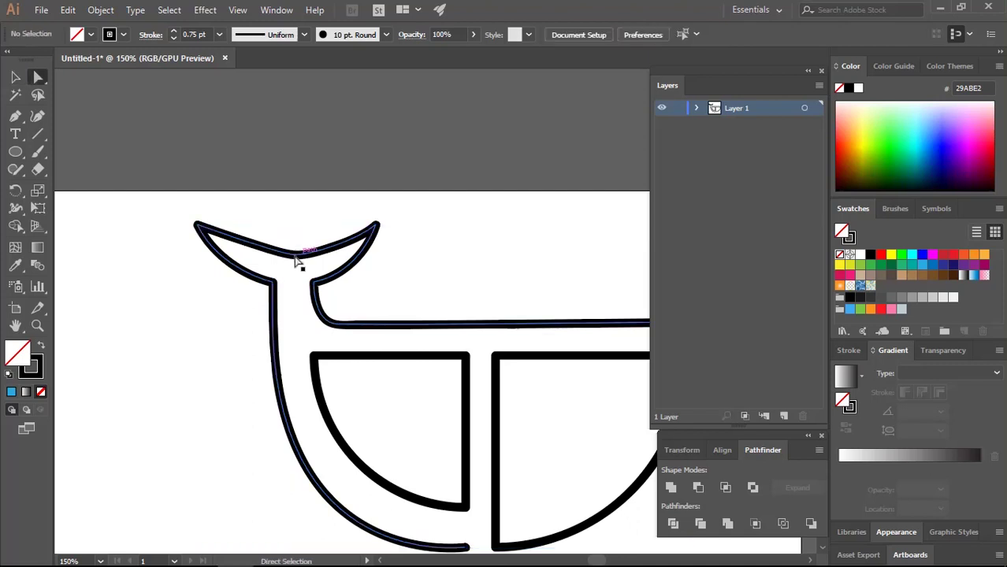
click(297, 258)
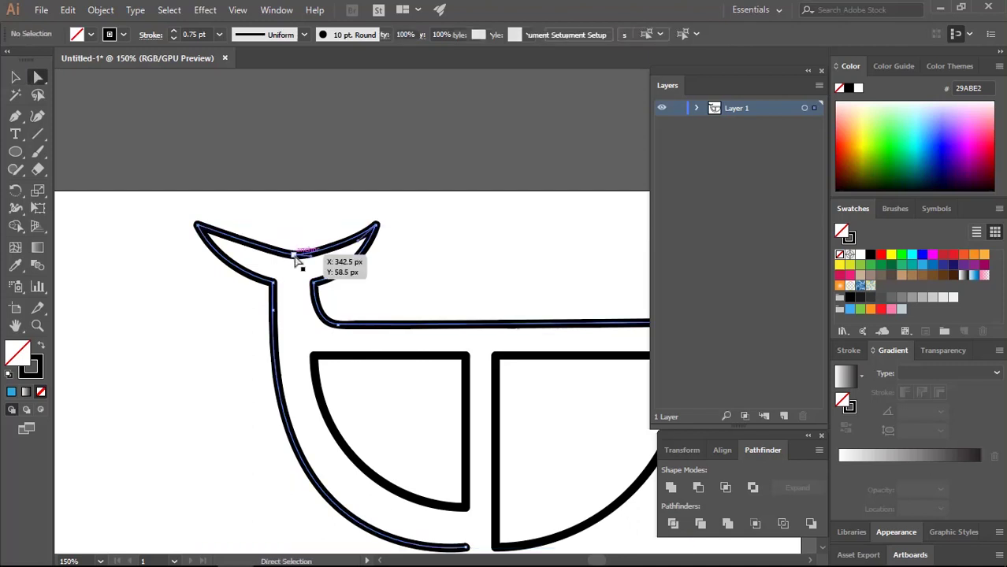
key(ctrl+plus)
key(space)
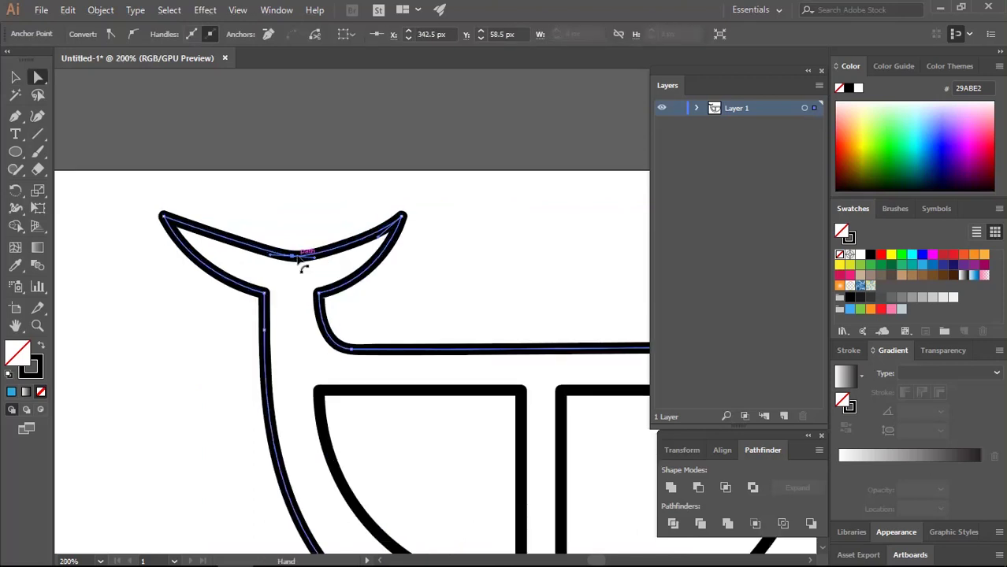
click(323, 312)
click(294, 263)
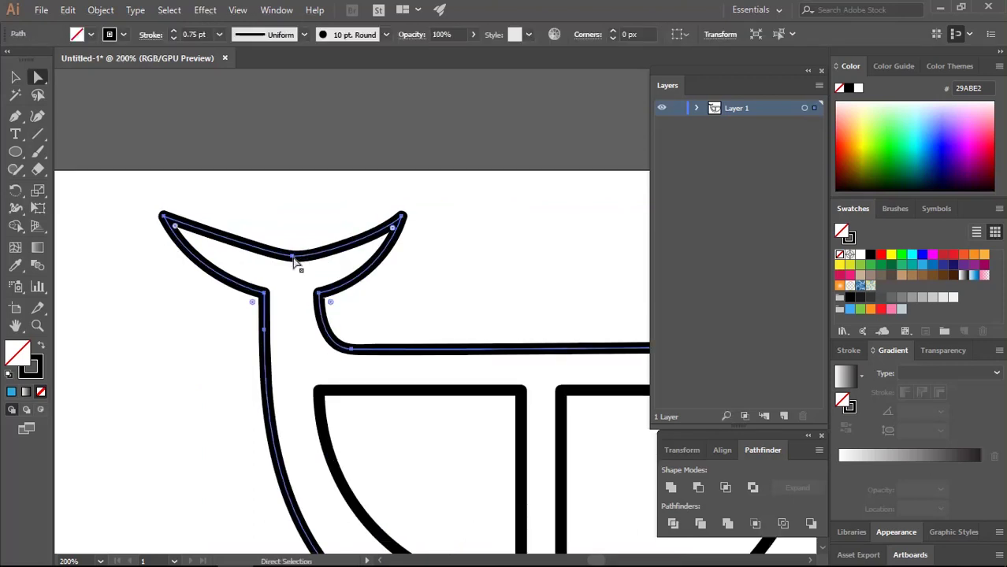
click(112, 34)
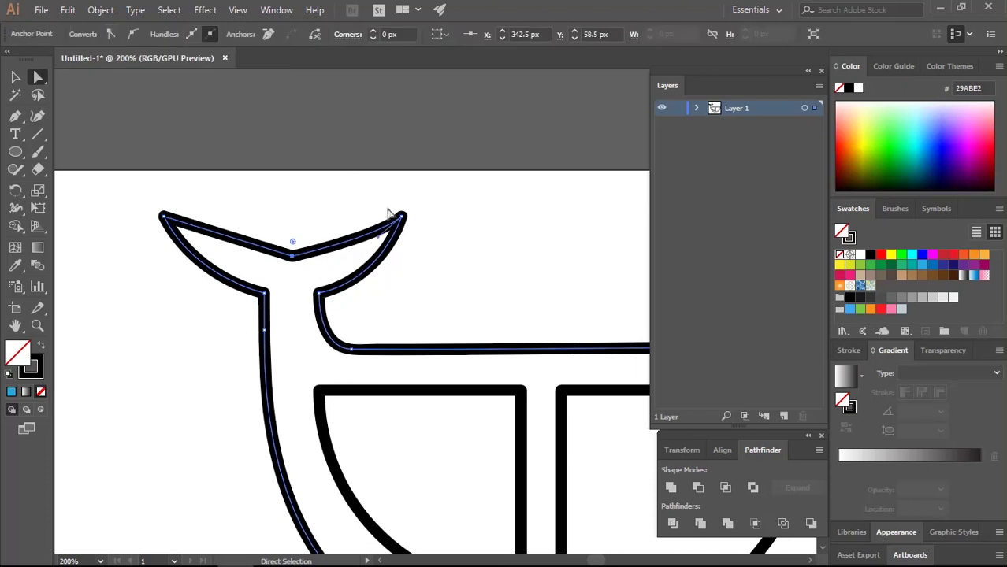
click(403, 216)
click(114, 34)
Drag the left tail-tip anchor rightward to reshape the left fluke
key(v)
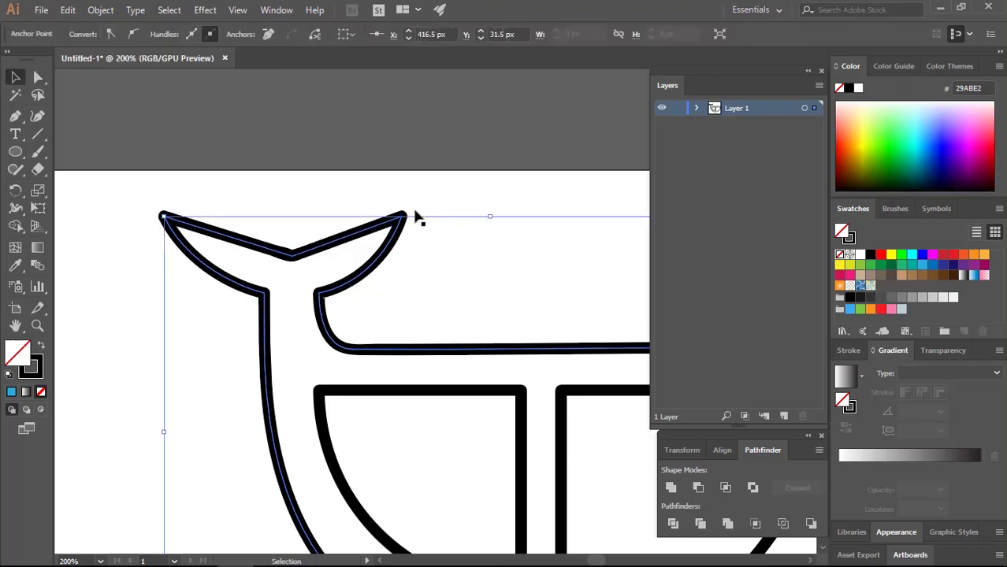
scroll(418, 219, down, 1)
key(a)
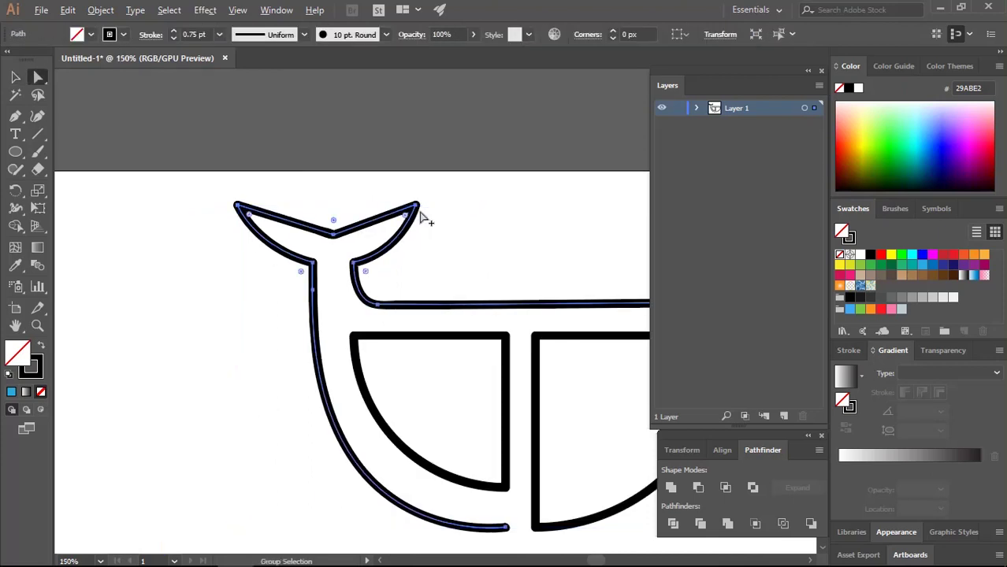
scroll(428, 214, up, 1)
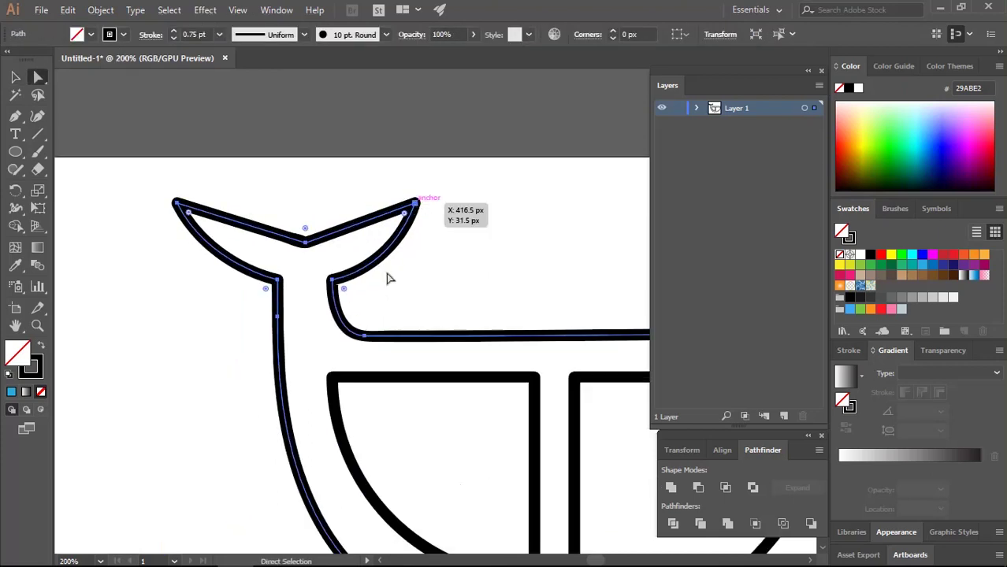
scroll(387, 277, up, 1)
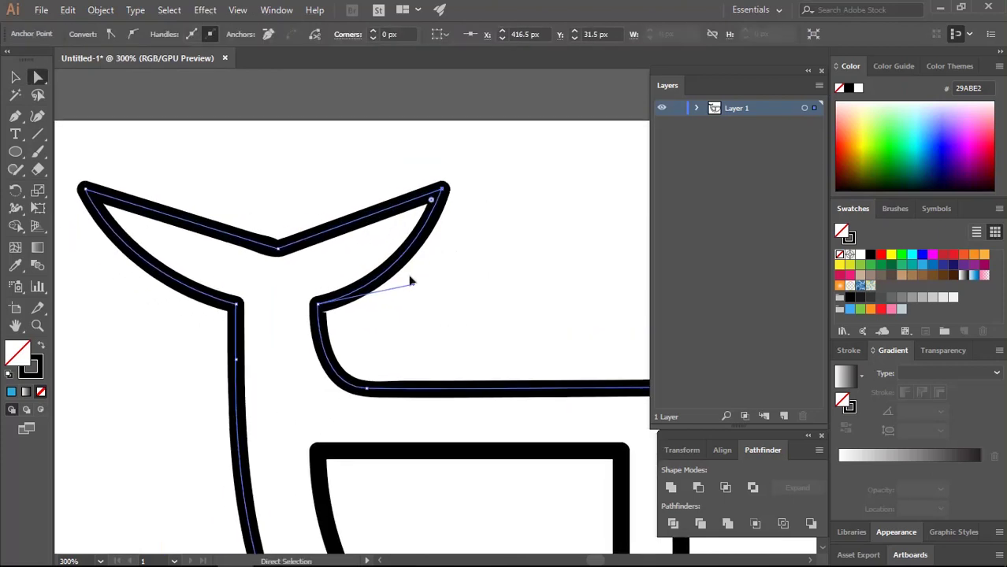
click(479, 256)
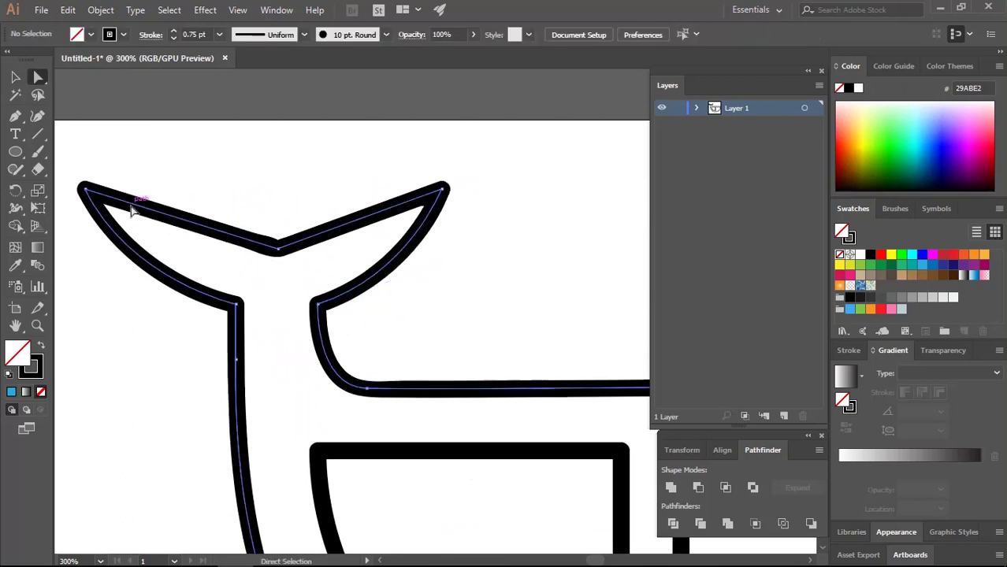
click(88, 190)
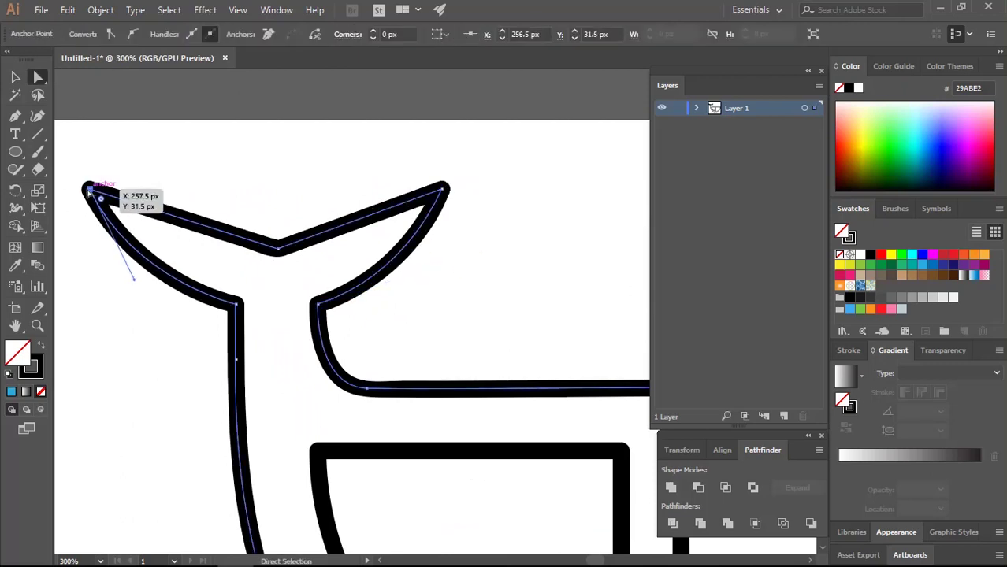
drag(89, 190, 101, 192)
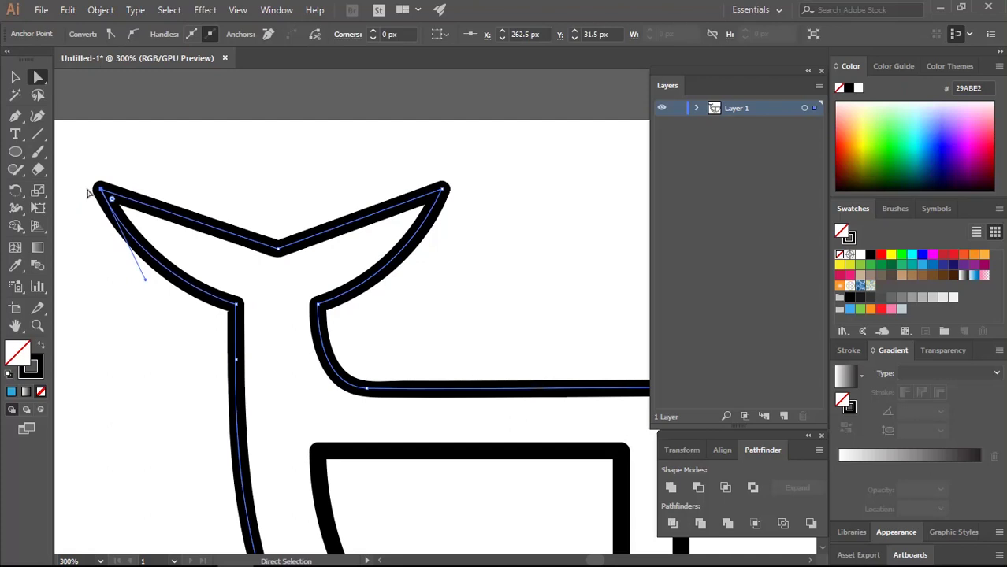
click(512, 254)
scroll(513, 254, down, 3)
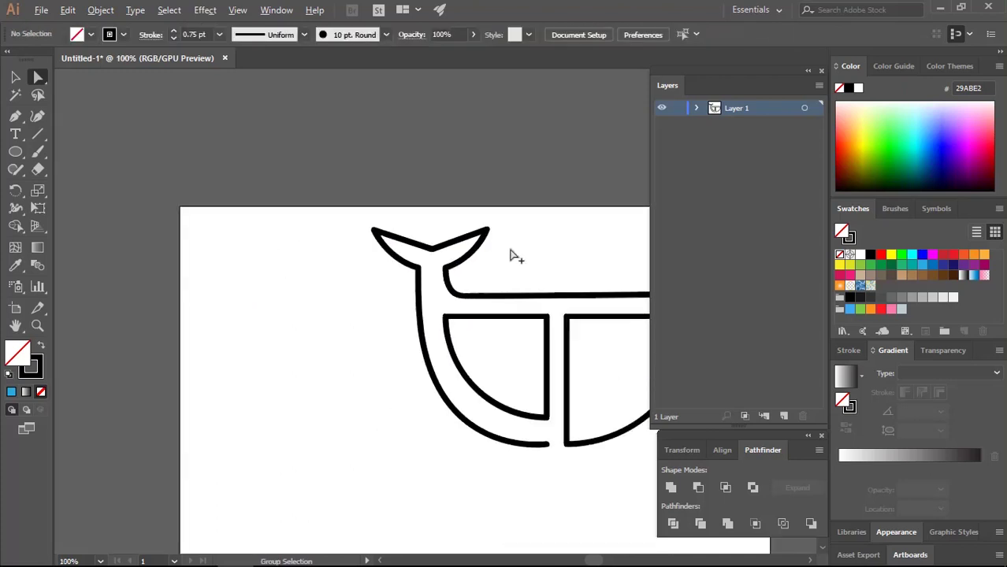
drag(513, 253, 317, 248)
Change the right quarter-circle's stroke from black to blue #29ABE2
key(ctrl+plus)
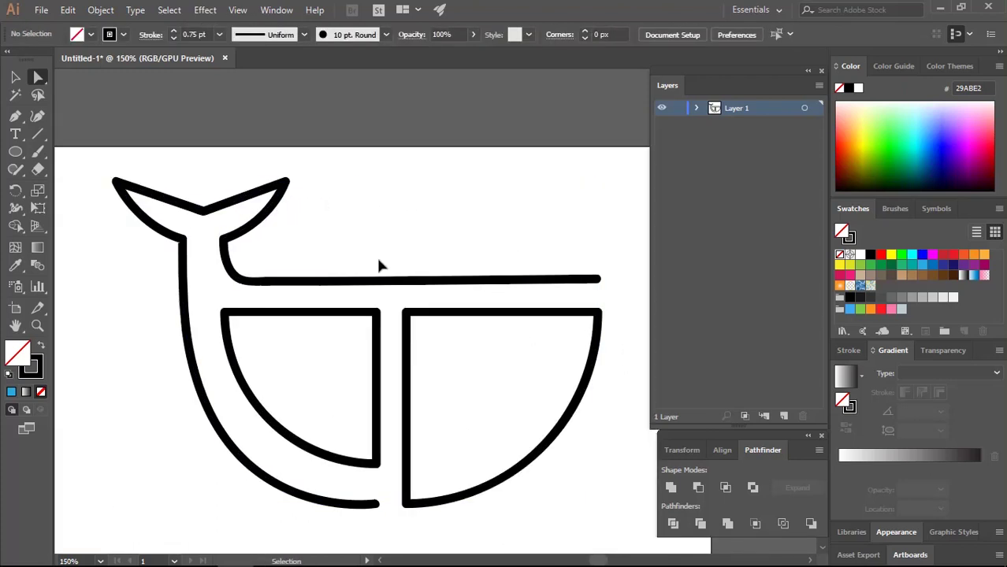
key(ctrl+z)
click(441, 180)
key(ctrl+minus)
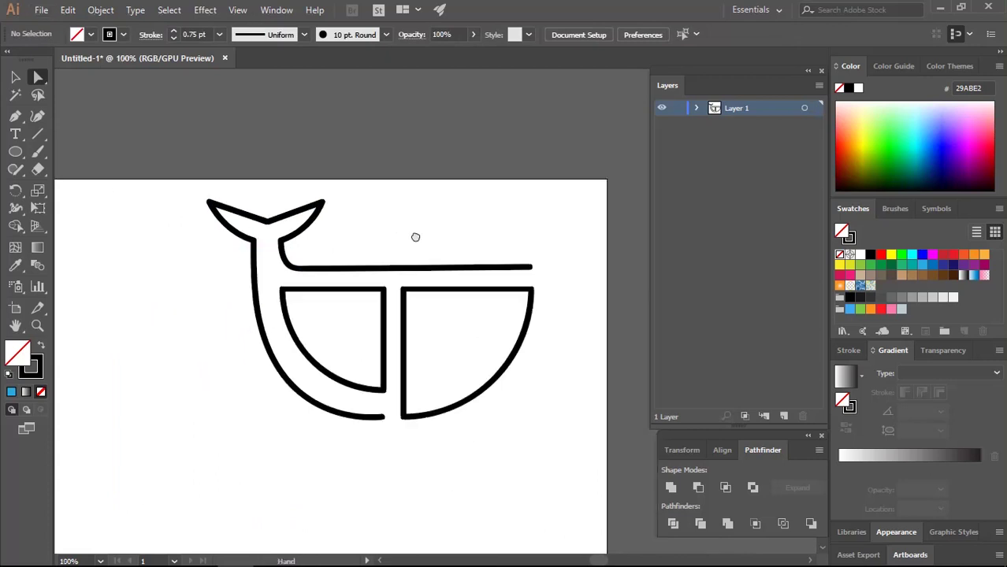
key(v)
click(455, 286)
click(123, 34)
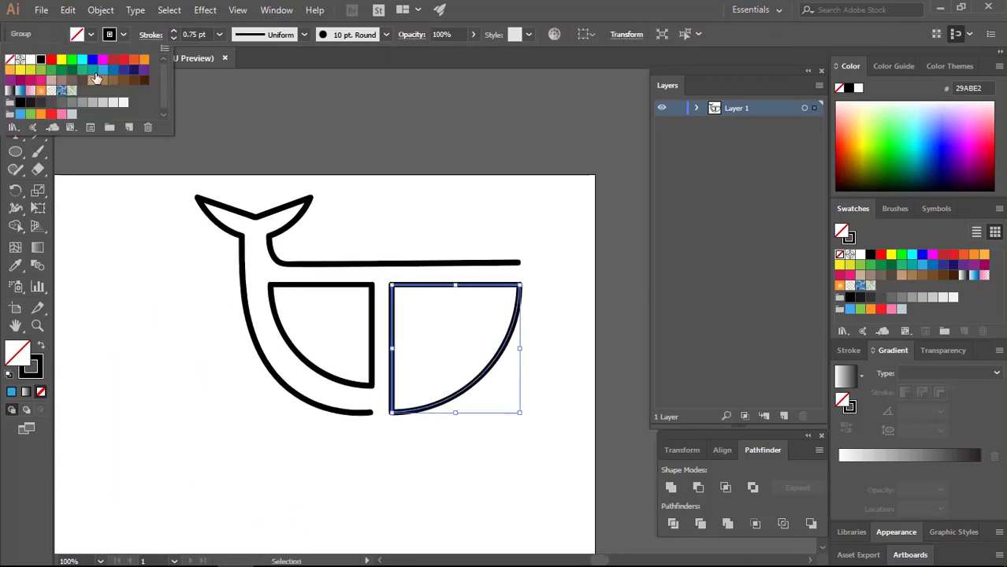
click(101, 74)
click(478, 218)
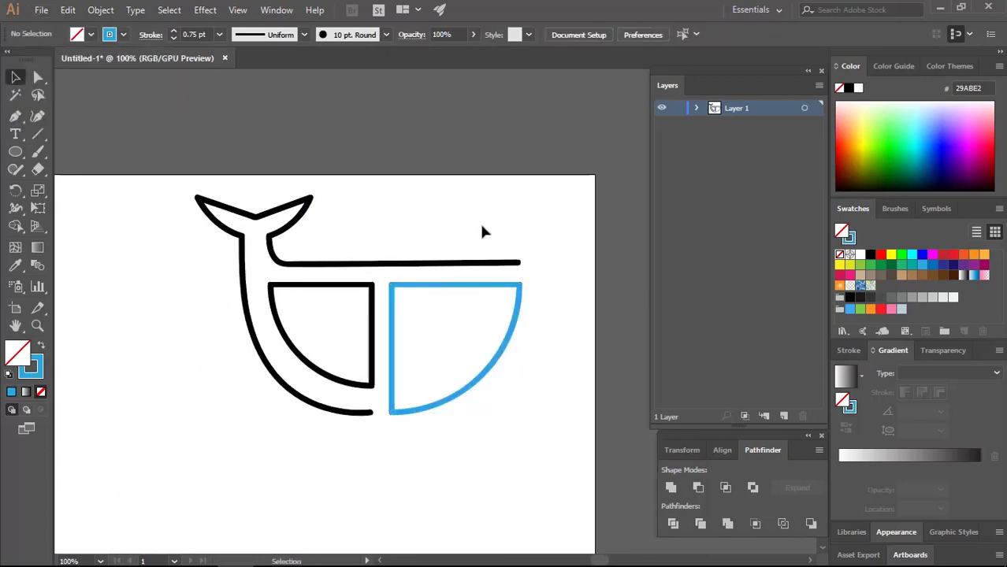
Draw a small black-filled eye with no stroke inside the blue quarter-circle
key(ctrl+plus)
key(l)
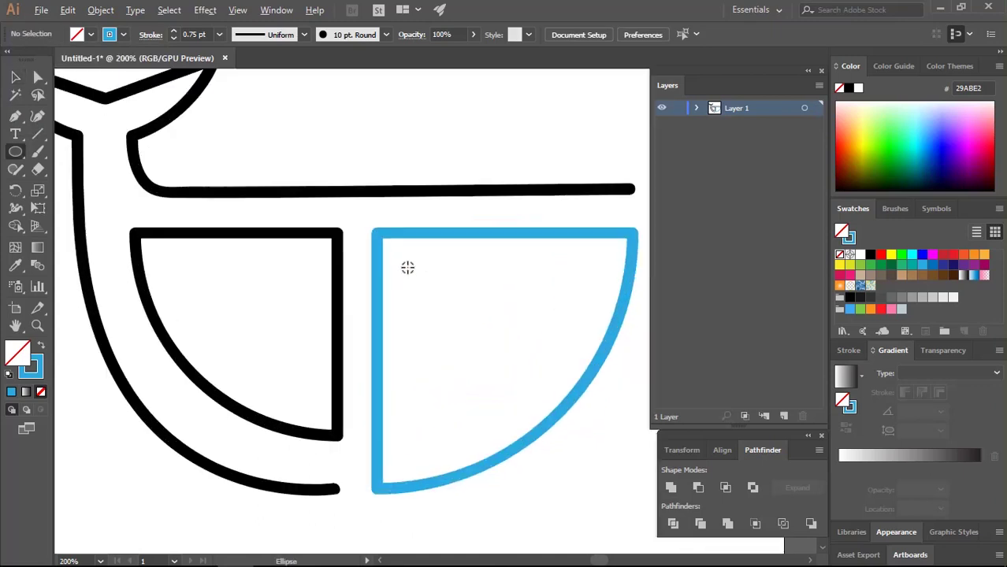
drag(406, 266, 420, 272)
key(v)
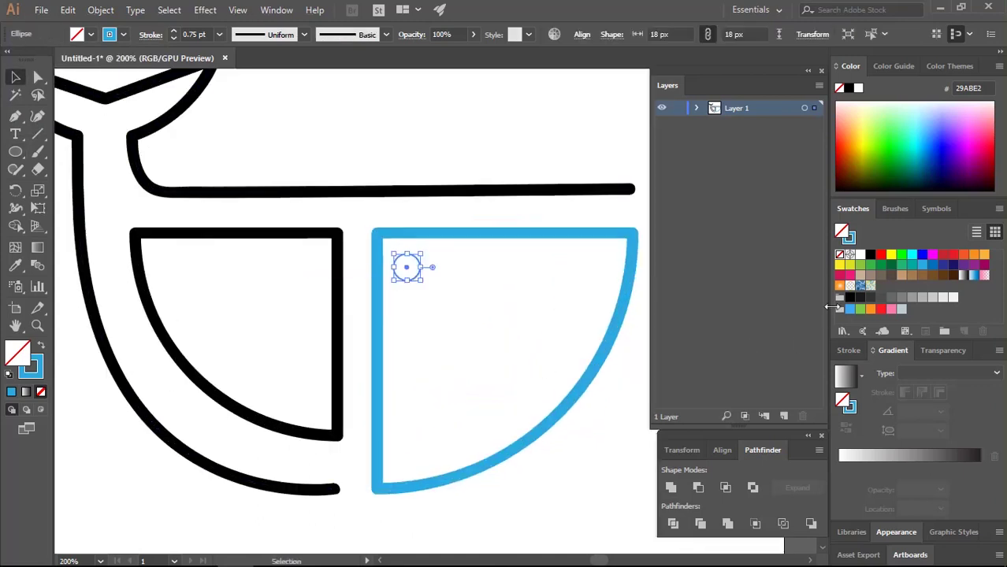
click(850, 297)
key(ctrl+shift+a)
click(407, 268)
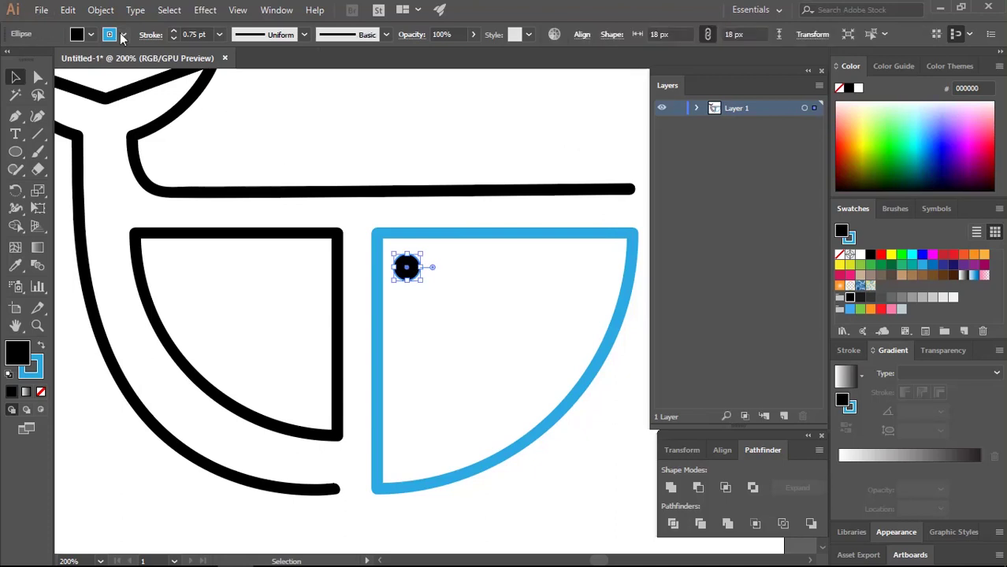
click(109, 35)
click(11, 61)
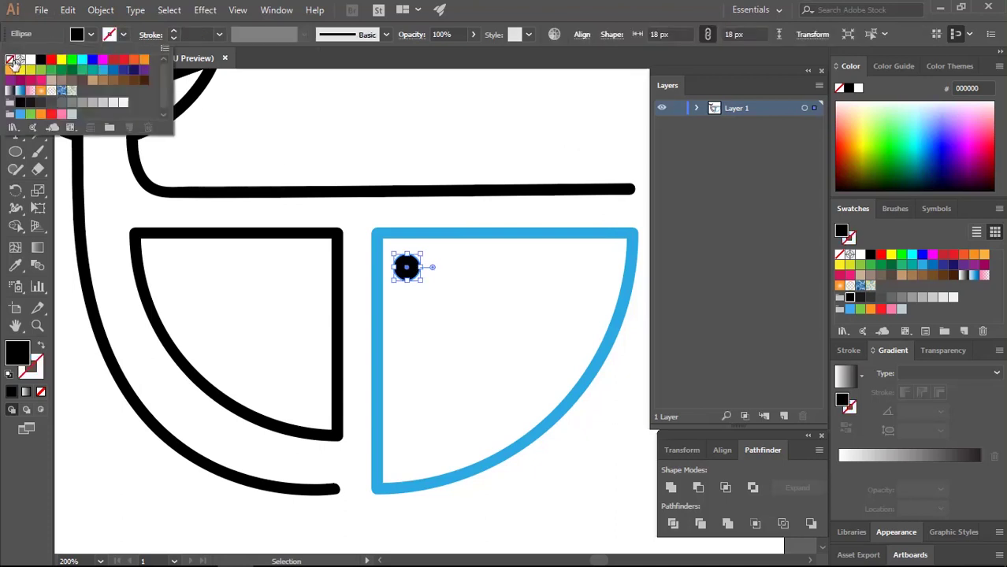
click(462, 288)
Move the whole whale left and down, then view it at 100%
key(ctrl+minus)
key(ctrl+minus)
key(ctrl+minus)
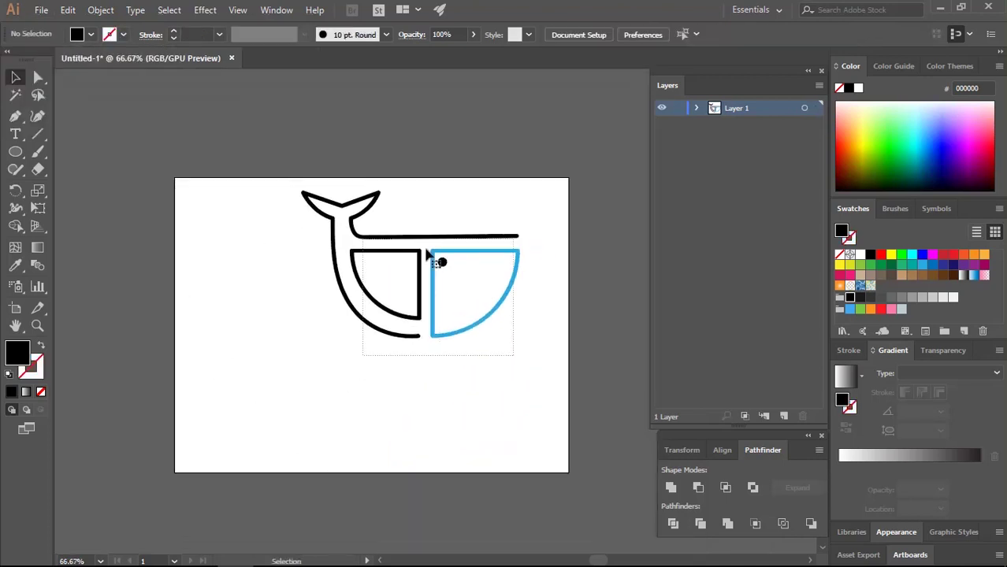
drag(426, 255, 377, 272)
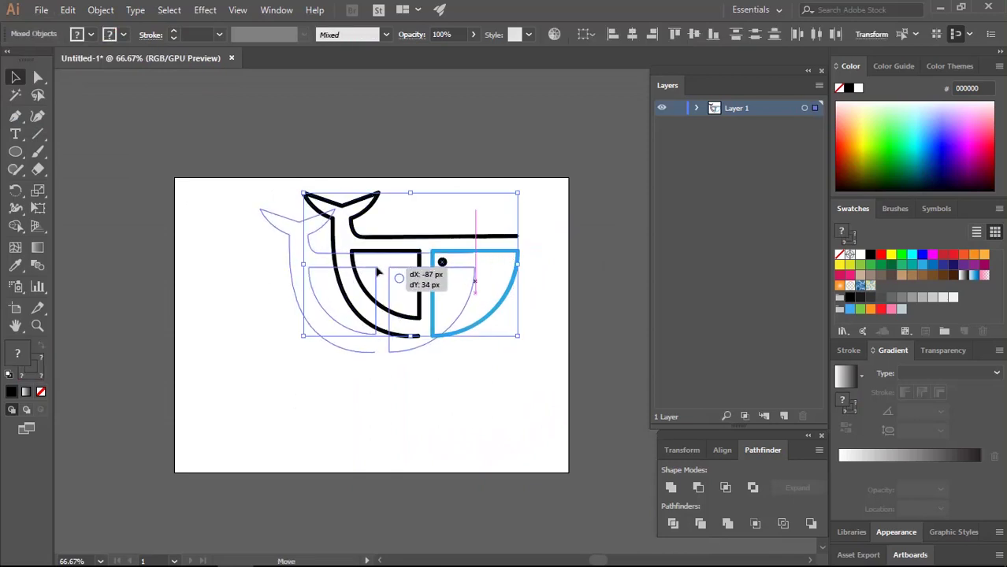
click(483, 324)
key(ctrl+1)
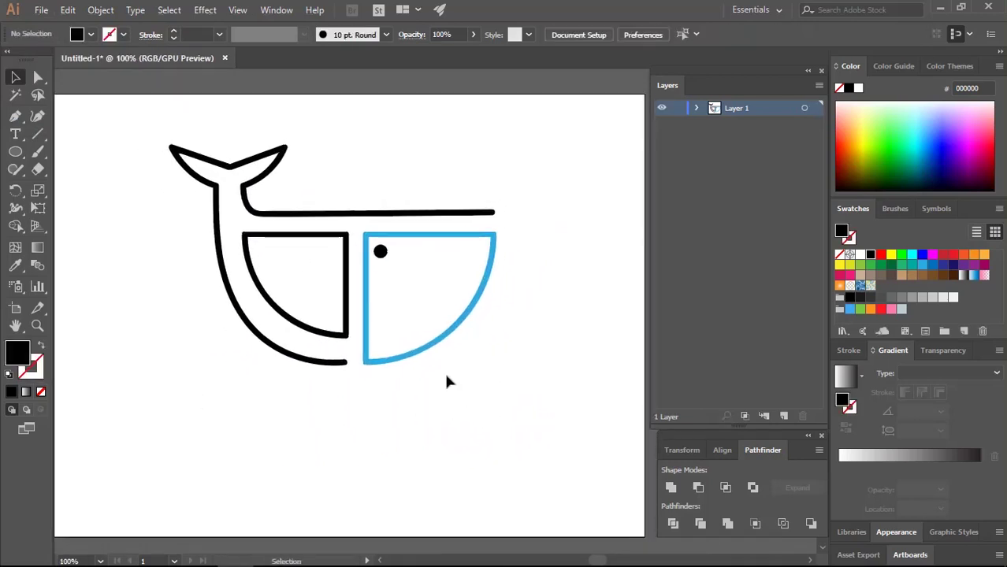
Add a text object reading COMPANY below the whale
key(l)
key(t)
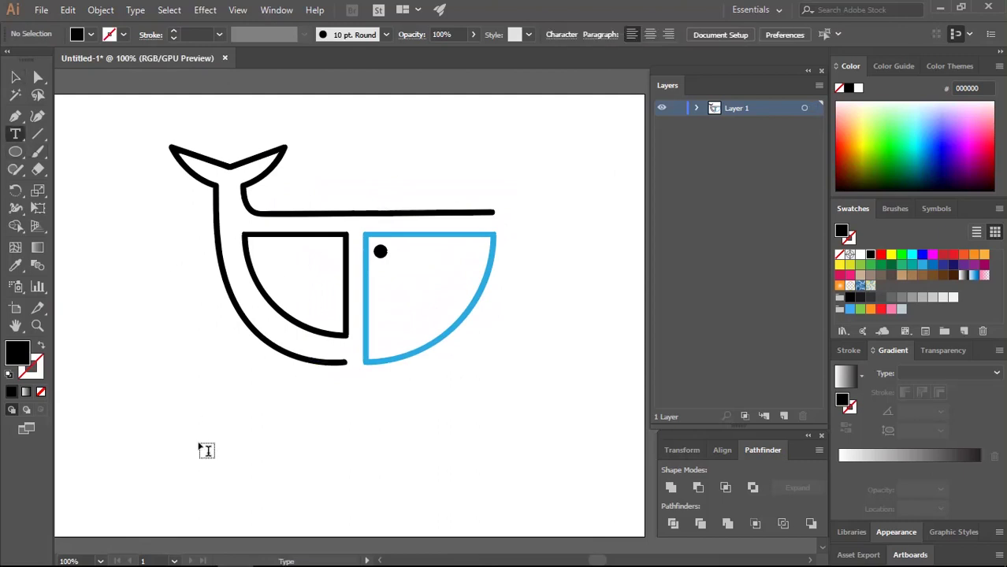
click(201, 445)
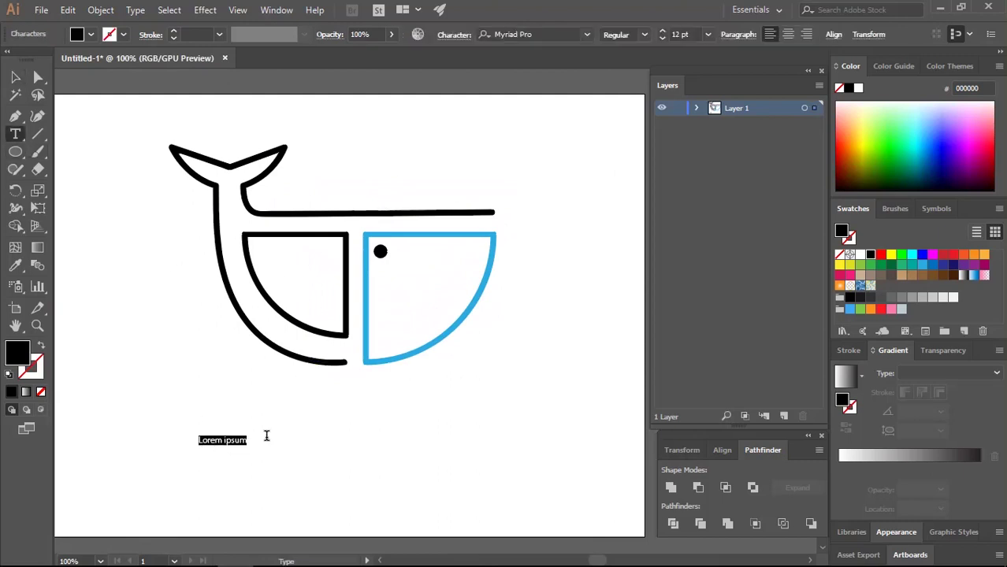
text(COMPANY)
key(Escape)
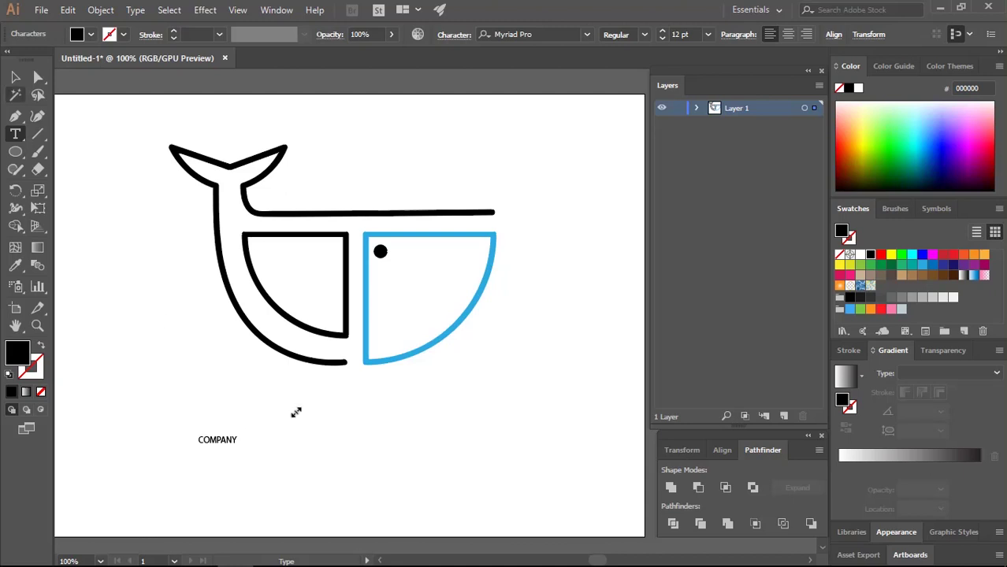
Scale COMPANY up to about 78.72 pt and centre it beneath the whale
drag(309, 409, 348, 405)
mouse_move(292, 439)
mouse_down()
mouse_move(505, 354)
mouse_move(502, 347)
mouse_up()
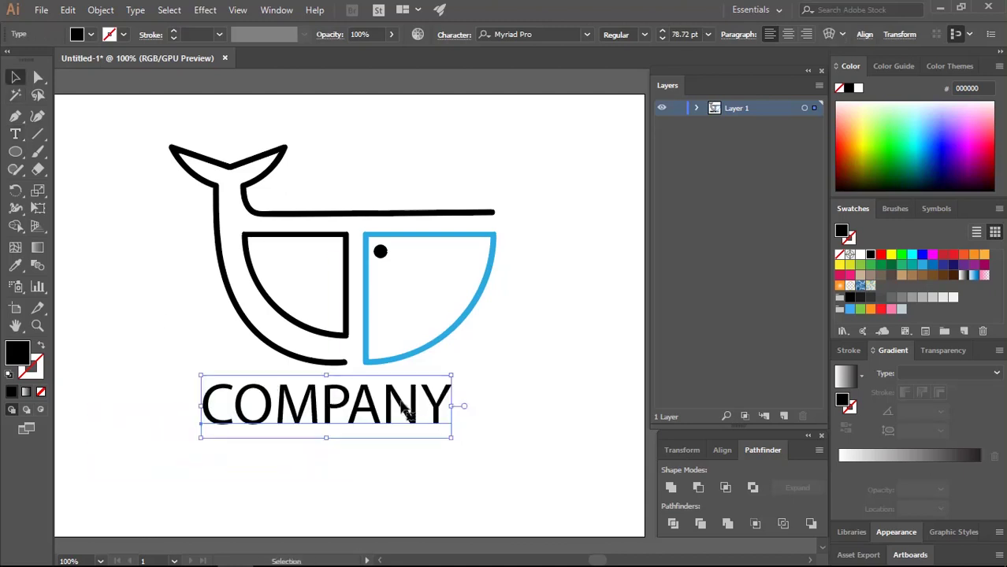
click(552, 338)
drag(398, 415, 406, 415)
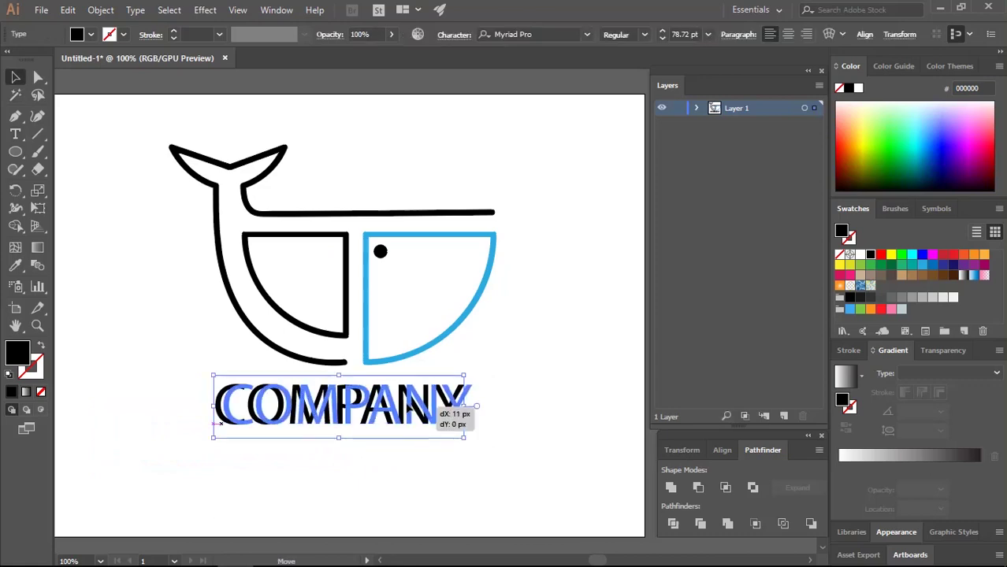